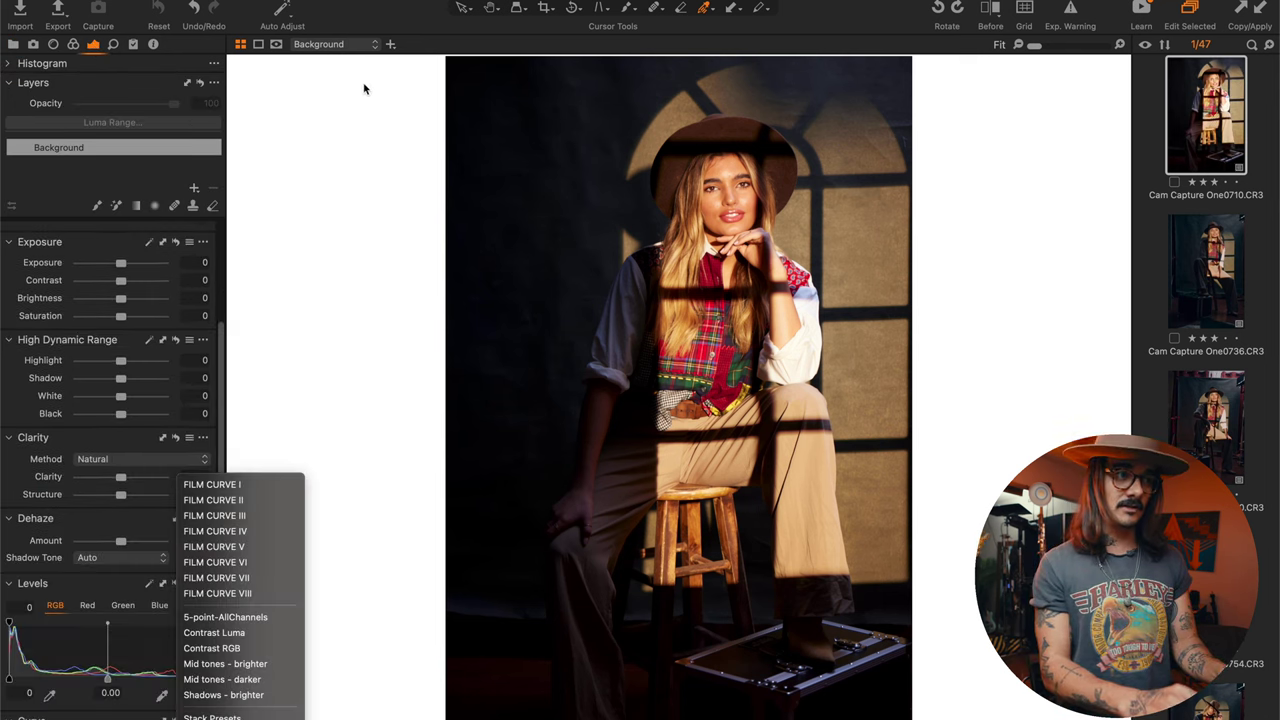
Apply the FILM CURVE VI curve preset to the seated hat portrait
{"action": "left_click", "coordinate": [357, 17]}
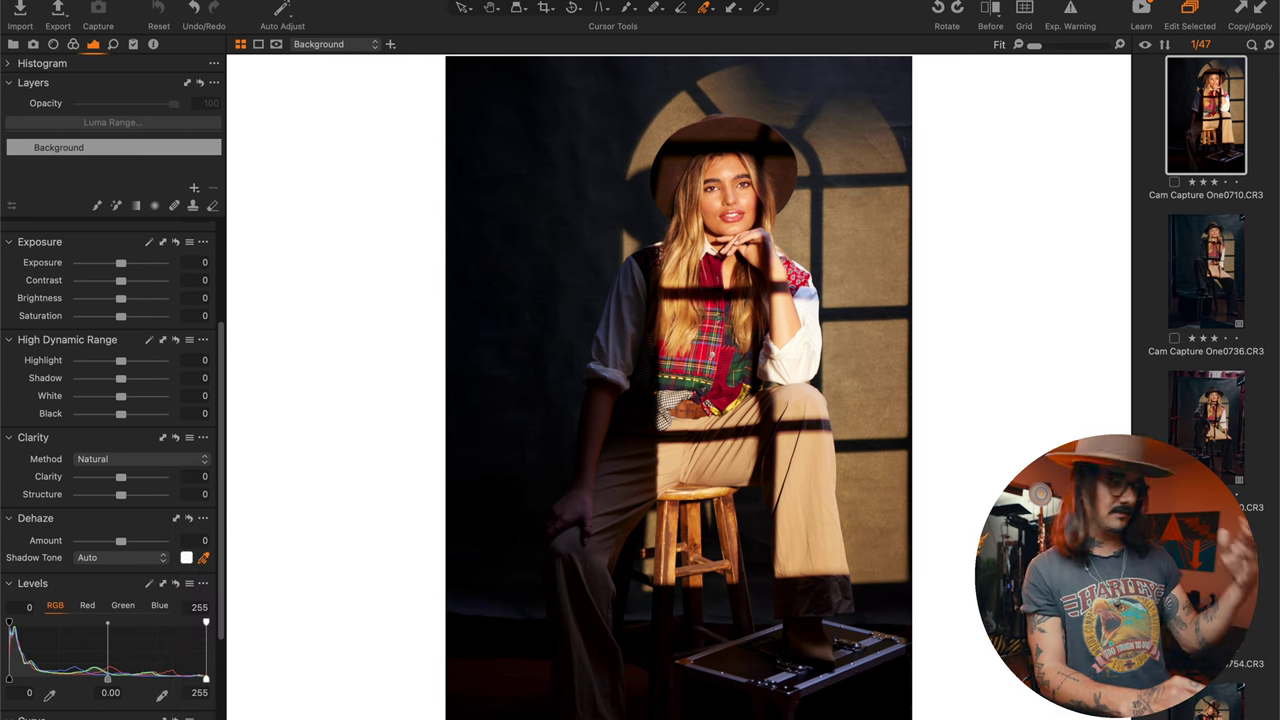
{"action": "left_click", "coordinate": [189, 717]}
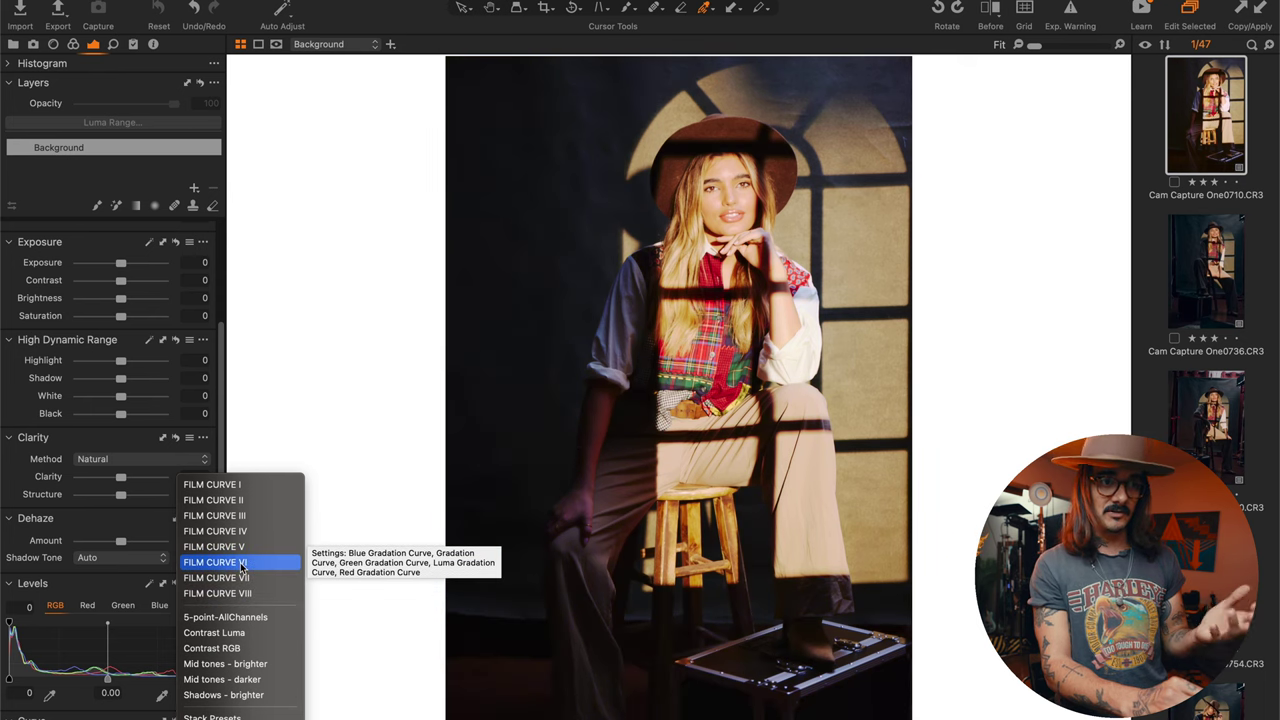
{"action": "left_click", "coordinate": [241, 563]}
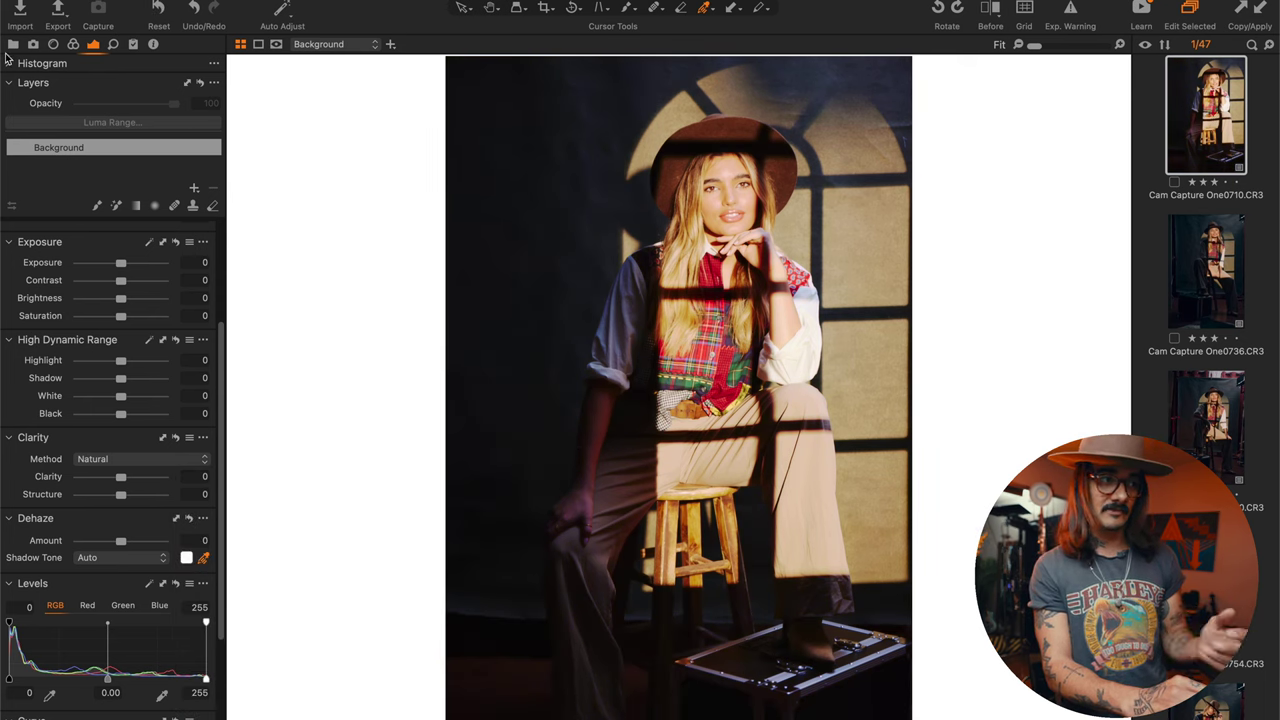
Open the FILM scans folder inside DAKOTA in the Library
{"action": "left_click", "coordinate": [13, 44]}
{"action": "left_click", "coordinate": [50, 206]}
{"action": "left_click", "coordinate": [90, 223]}
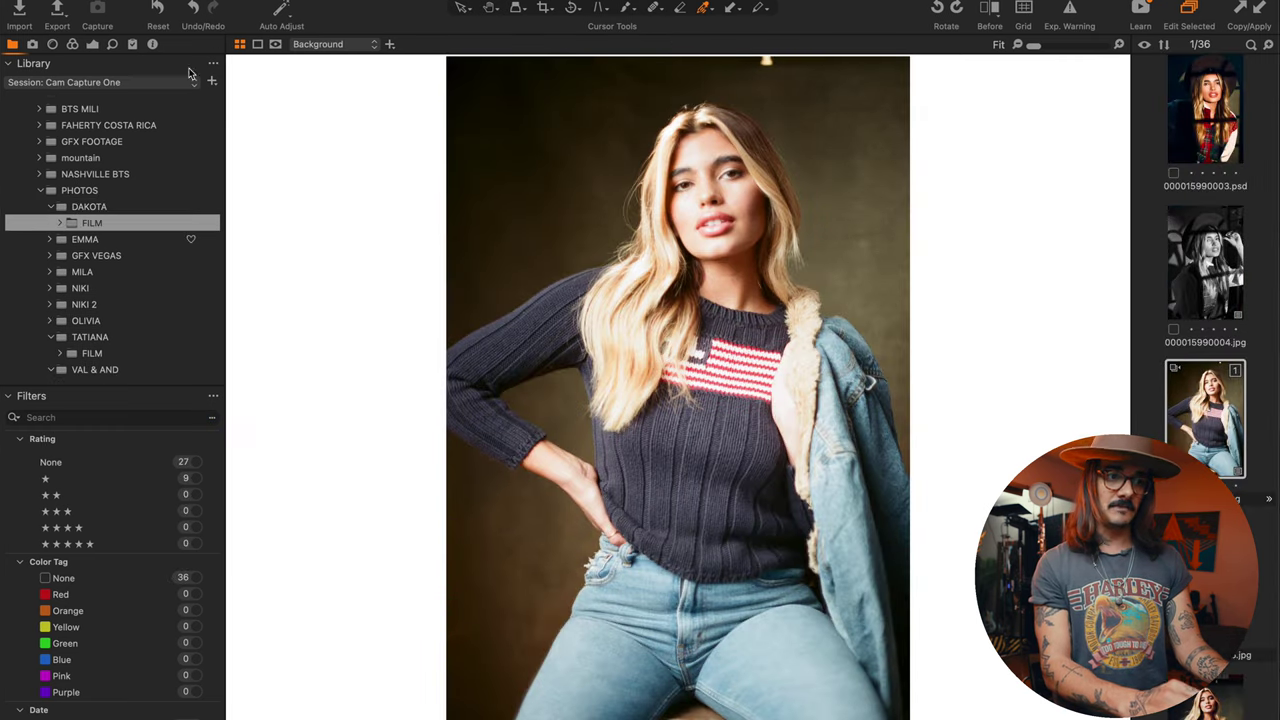
Step through the film scans, reselect the sweater portrait and drop its Brightness to -41
{"action": "key", "text": "Right"}
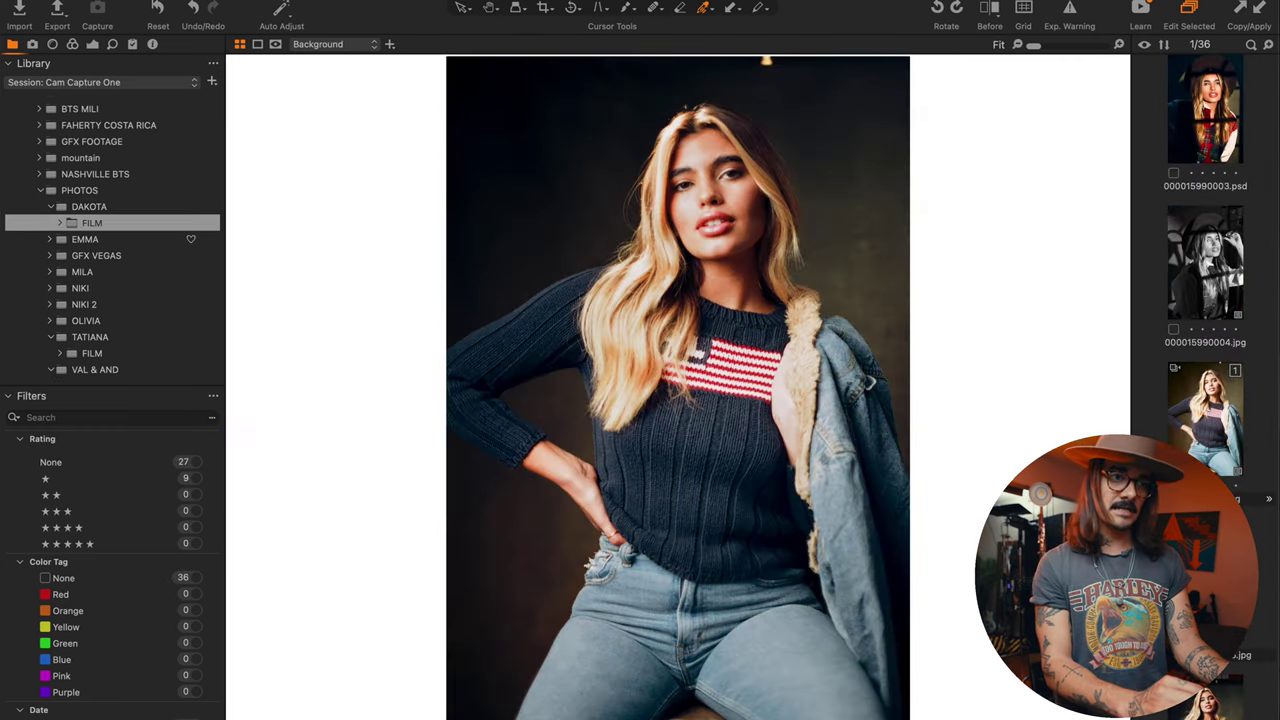
{"action": "left_click", "coordinate": [1203, 440]}
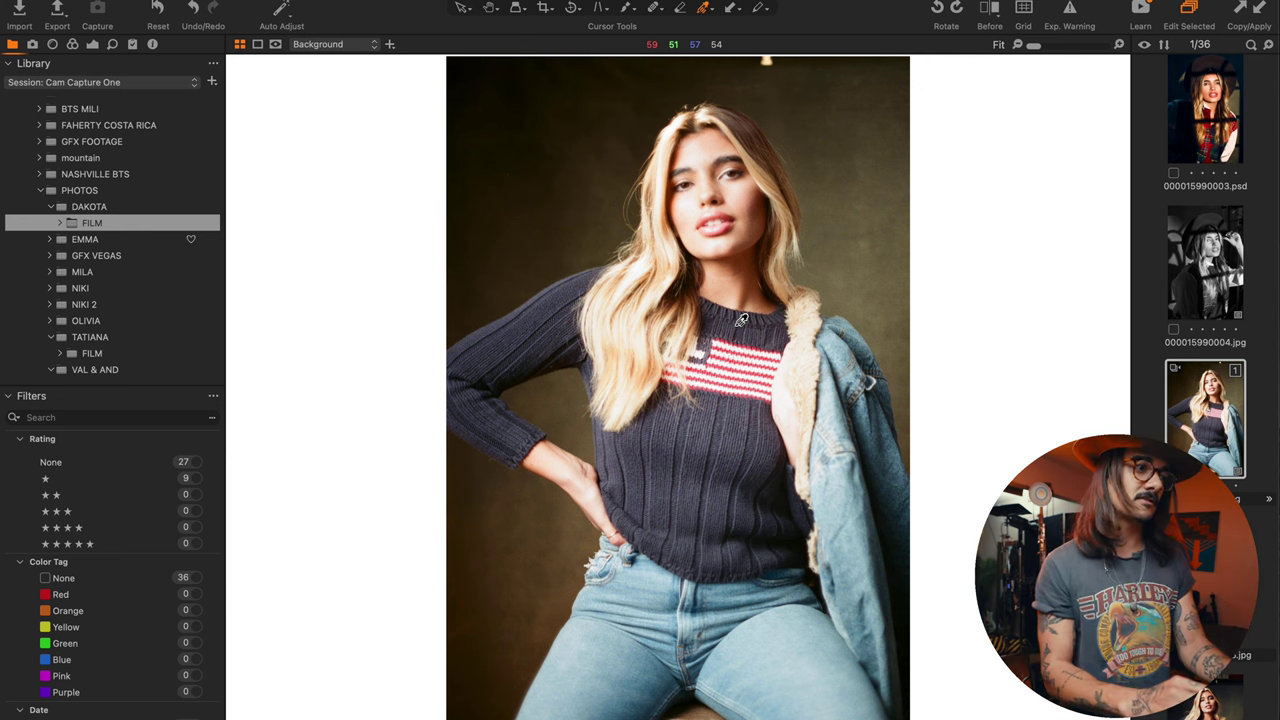
{"action": "left_click", "coordinate": [92, 44]}
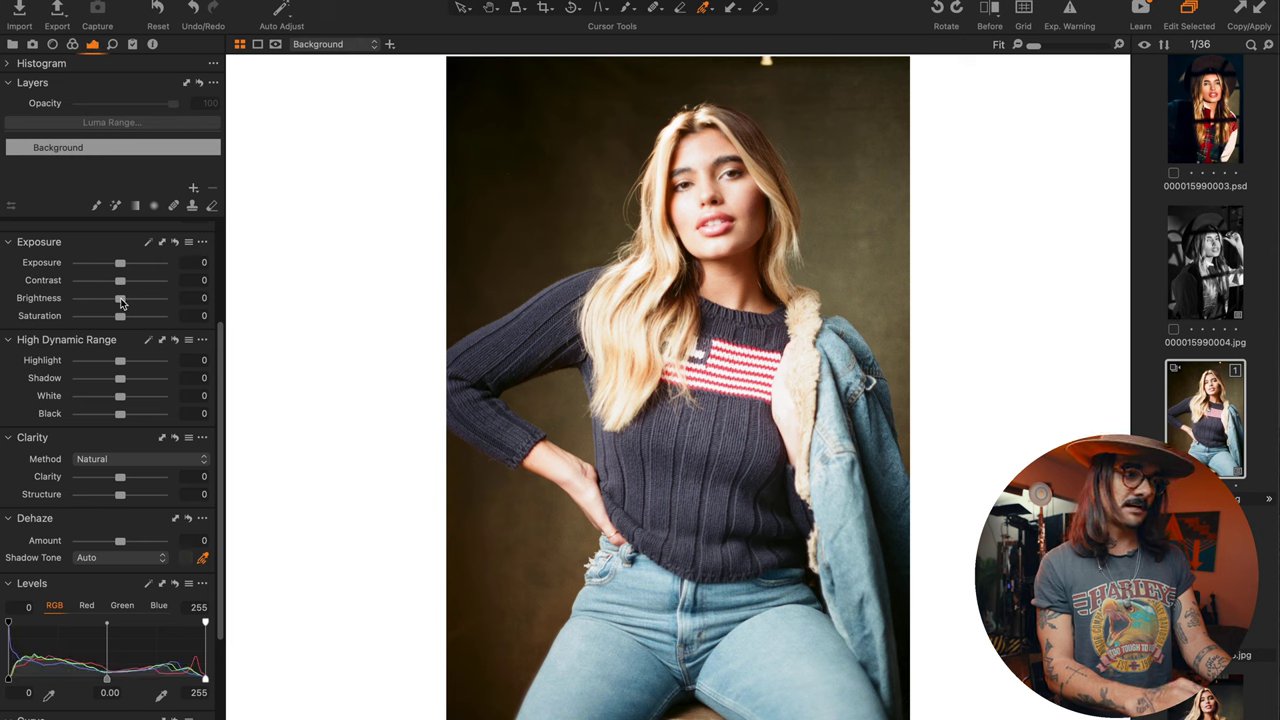
{"action": "left_click_drag", "start_coordinate": [120, 303], "coordinate": [85, 298]}
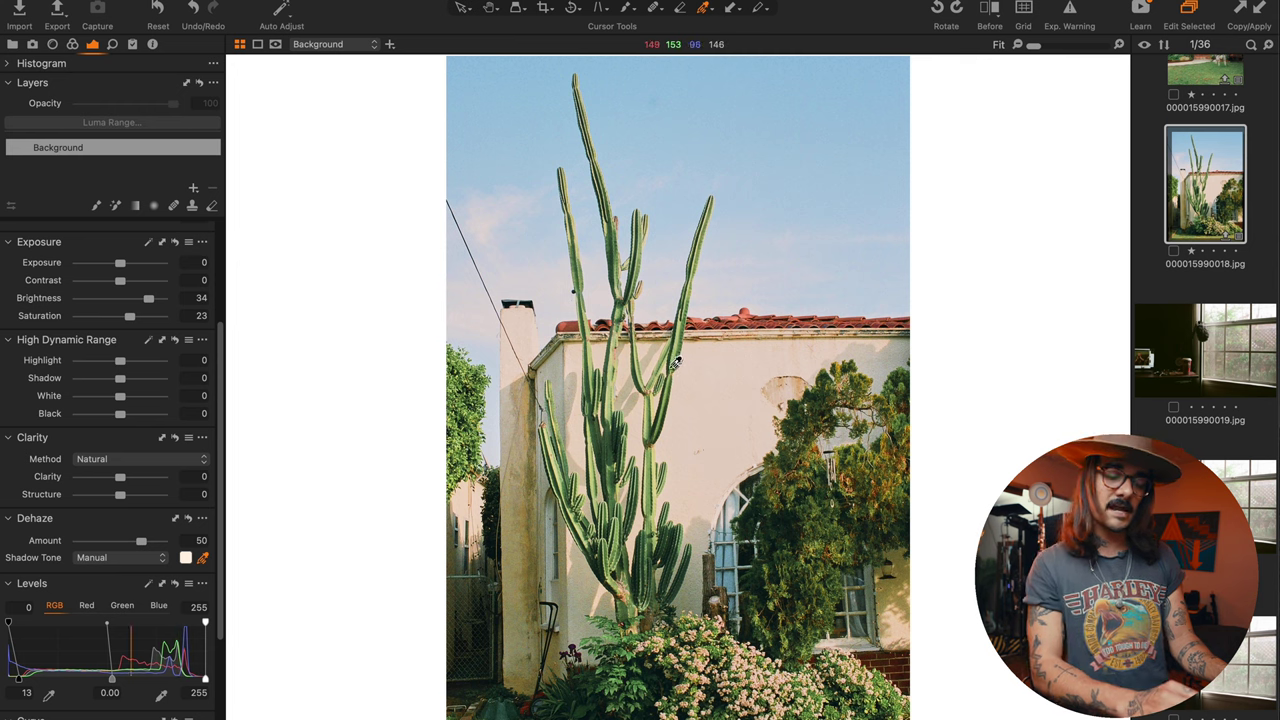
{"action": "scroll", "coordinate": [1242, 418], "scroll_direction": "down", "scroll_amount": 10}
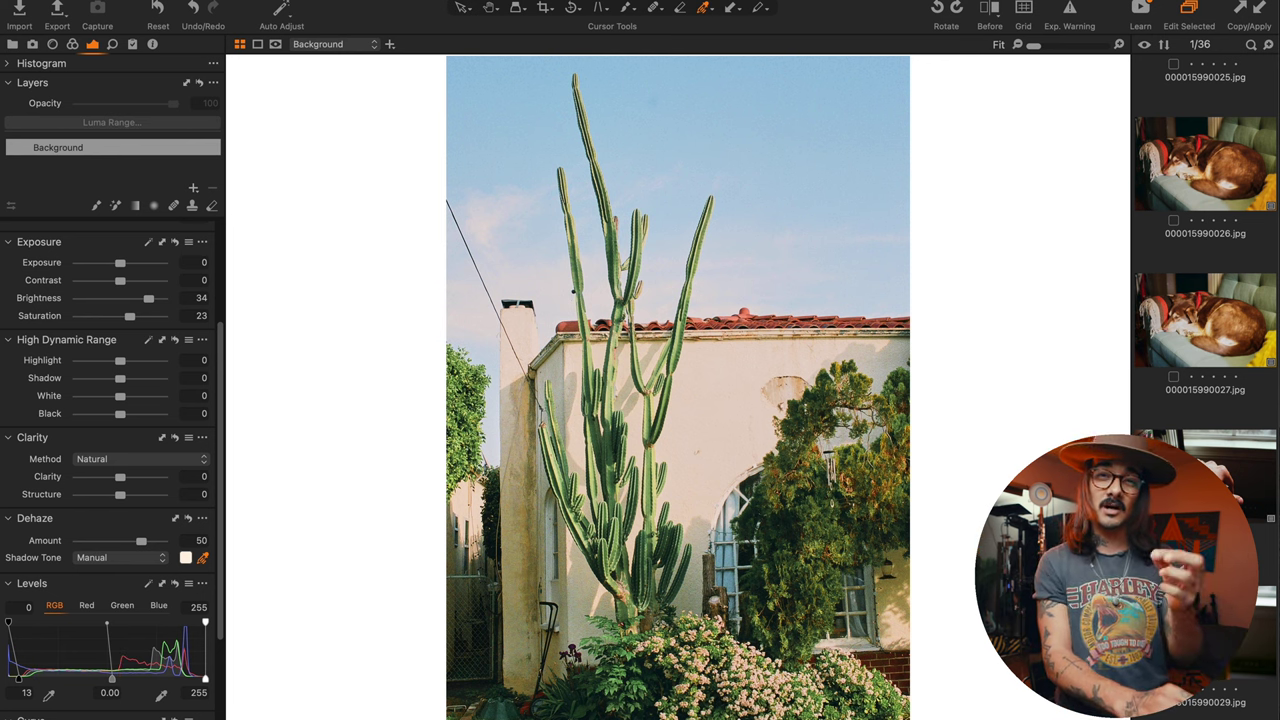
{"action": "scroll", "coordinate": [1205, 300], "scroll_direction": "down", "scroll_amount": 5}
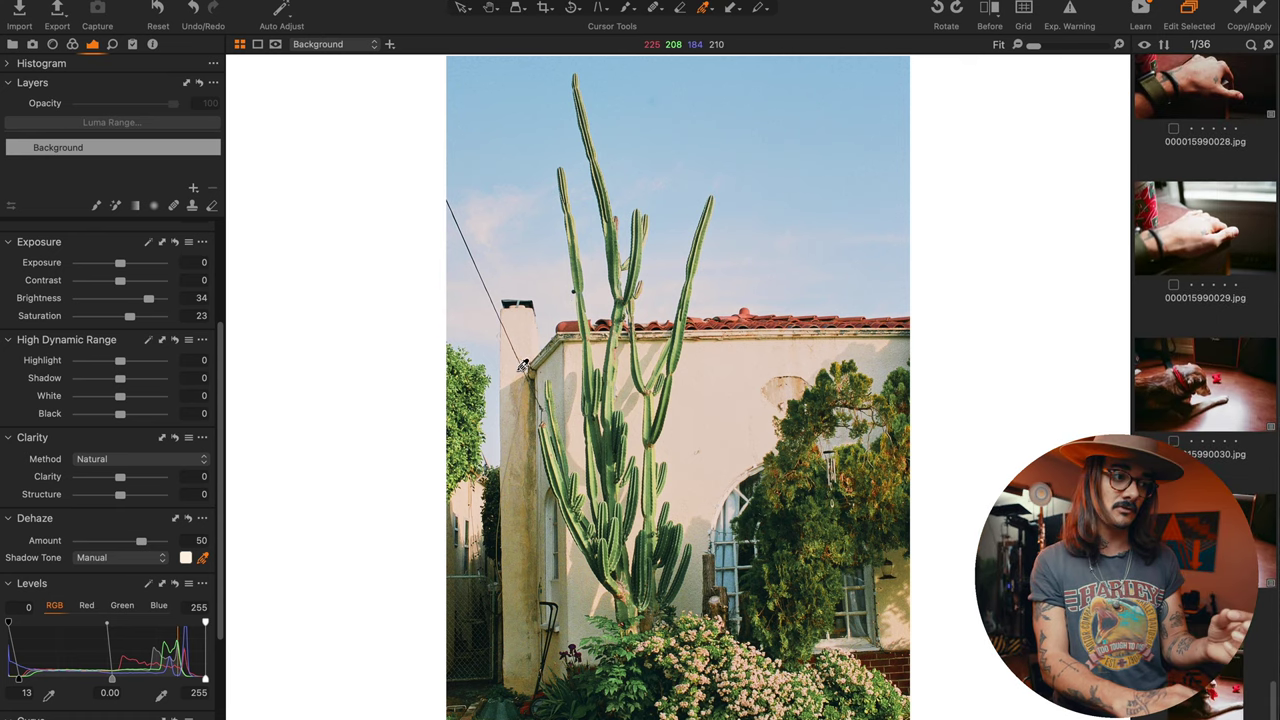
Open the DAKOTA portrait, apply FILM CURVE VI and lower Brightness to -15
{"action": "left_click", "coordinate": [12, 45]}
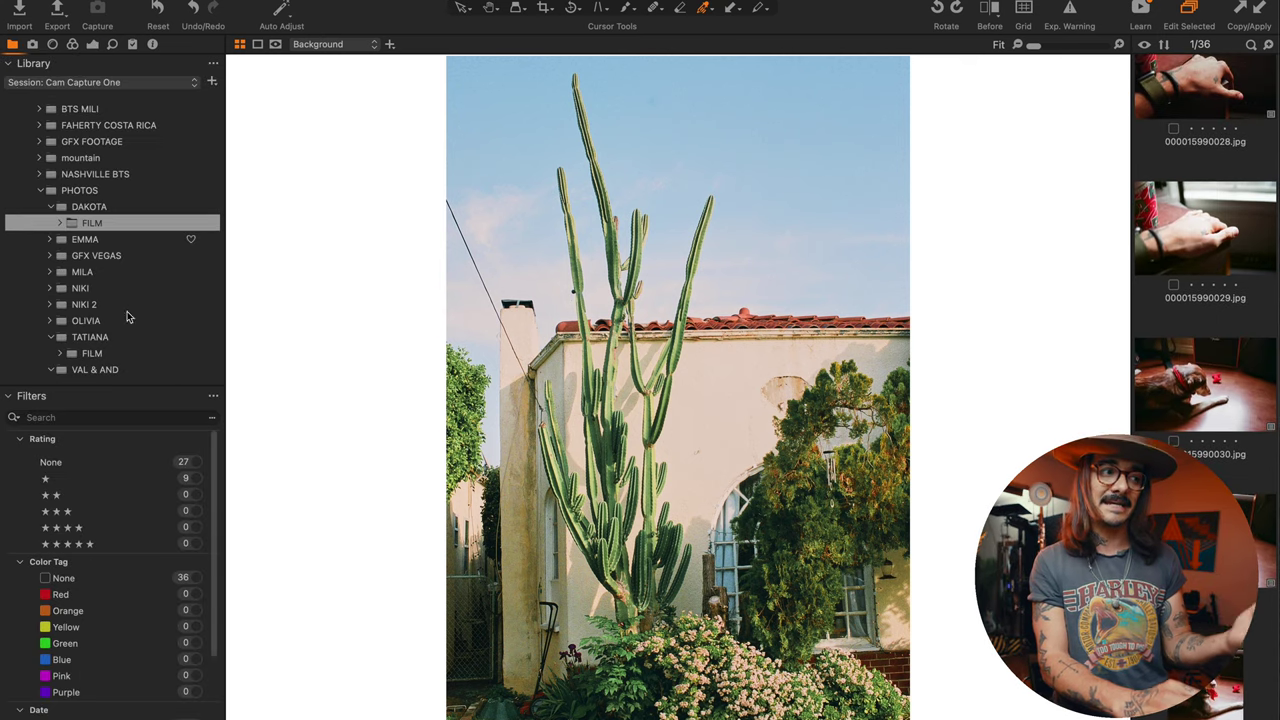
{"action": "left_click", "coordinate": [91, 205]}
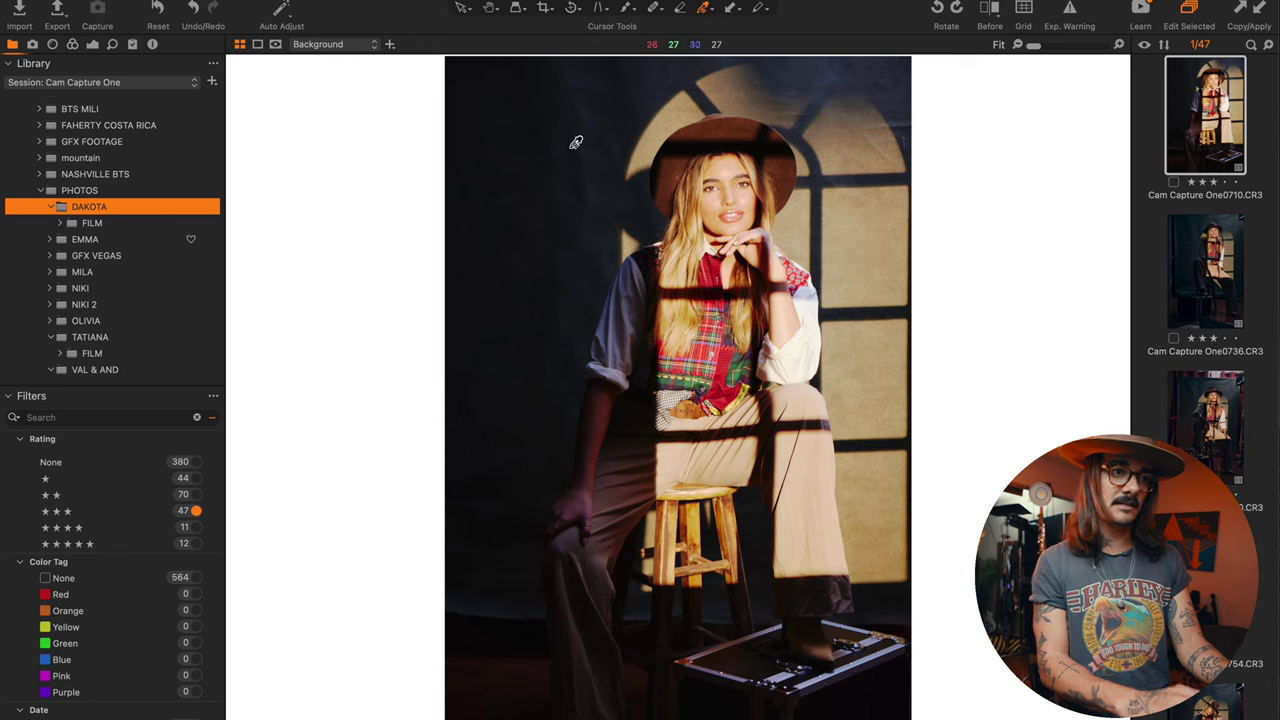
{"action": "left_click", "coordinate": [92, 44]}
{"action": "left_click", "coordinate": [188, 587]}
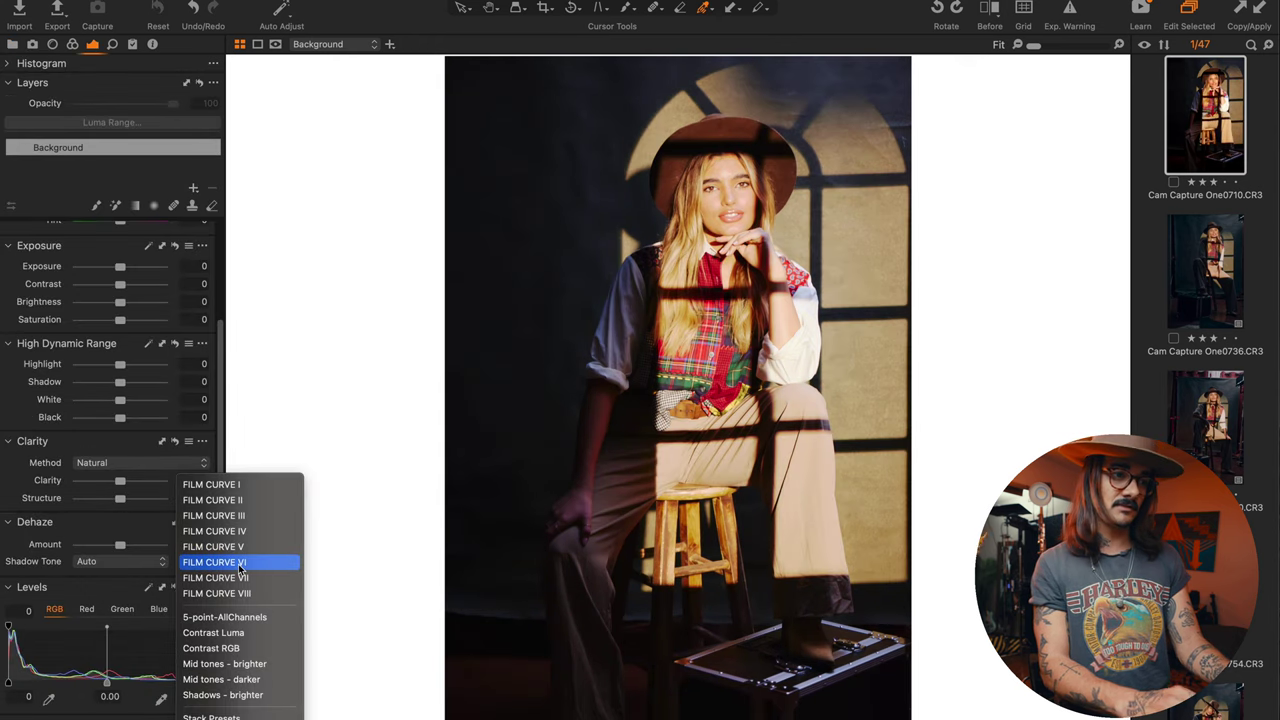
{"action": "left_click", "coordinate": [240, 563]}
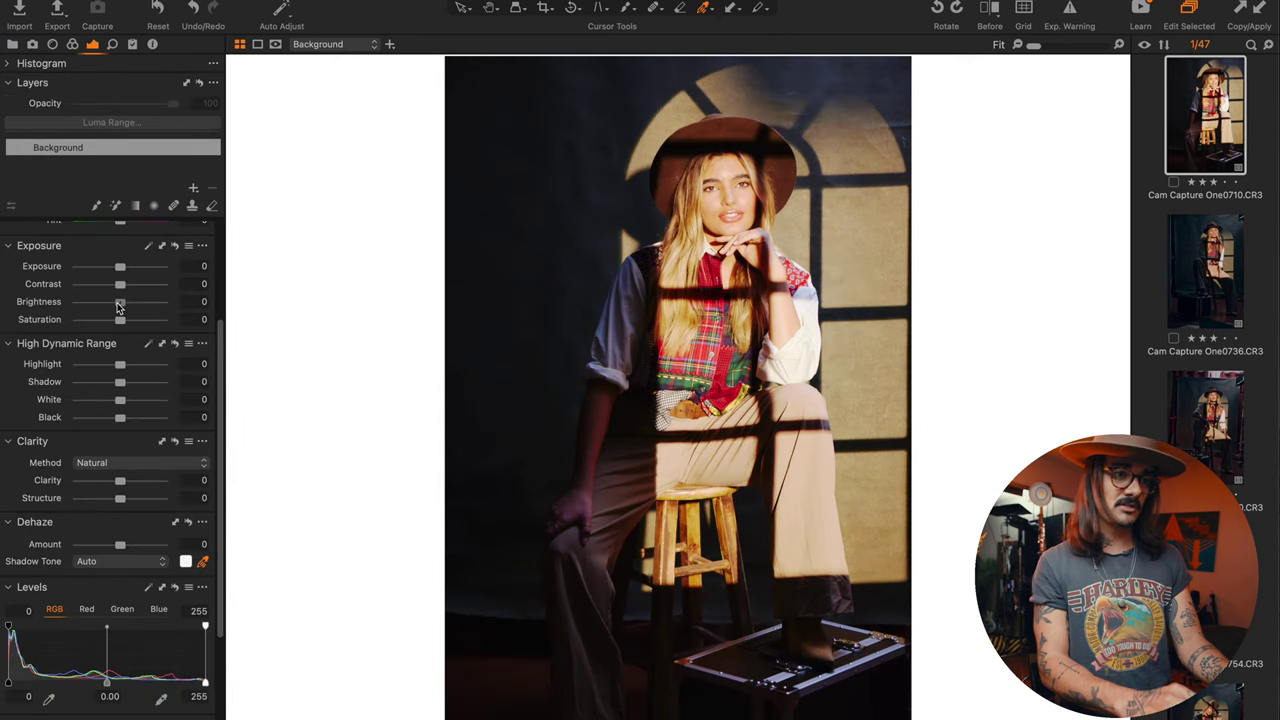
{"action": "left_click_drag", "start_coordinate": [118, 307], "coordinate": [107, 304]}
{"action": "scroll", "coordinate": [118, 340], "scroll_direction": "up", "scroll_amount": 5}
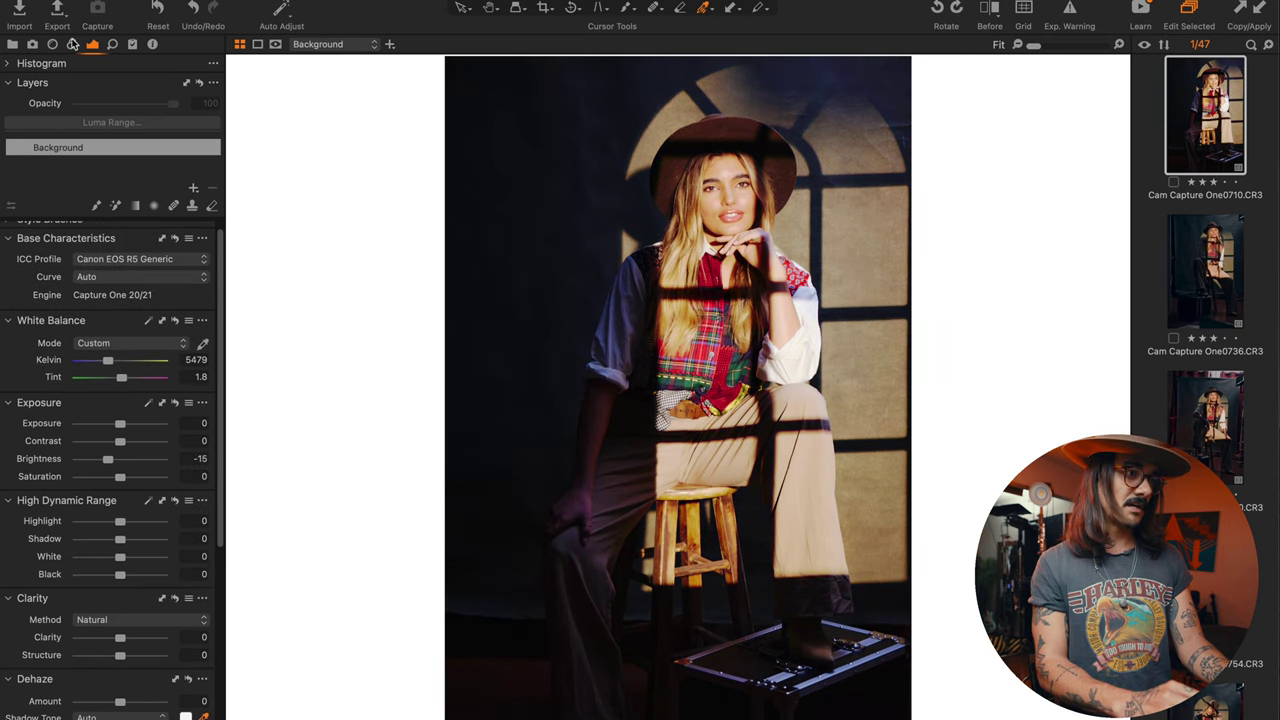
In Color Balance, tint the shadows toward blue-cyan and warm the highlights toward orange
{"action": "left_click", "coordinate": [72, 44]}
{"action": "left_click", "coordinate": [100, 490]}
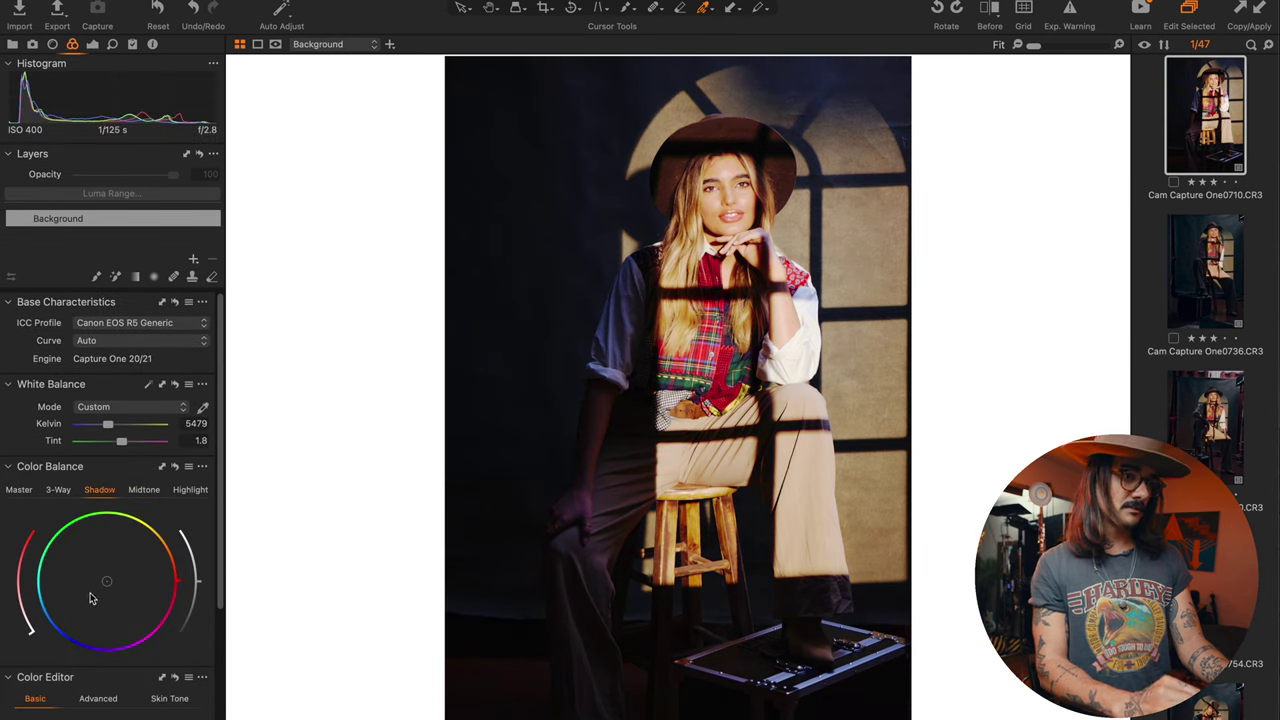
{"action": "left_click_drag", "start_coordinate": [90, 598], "coordinate": [88, 594]}
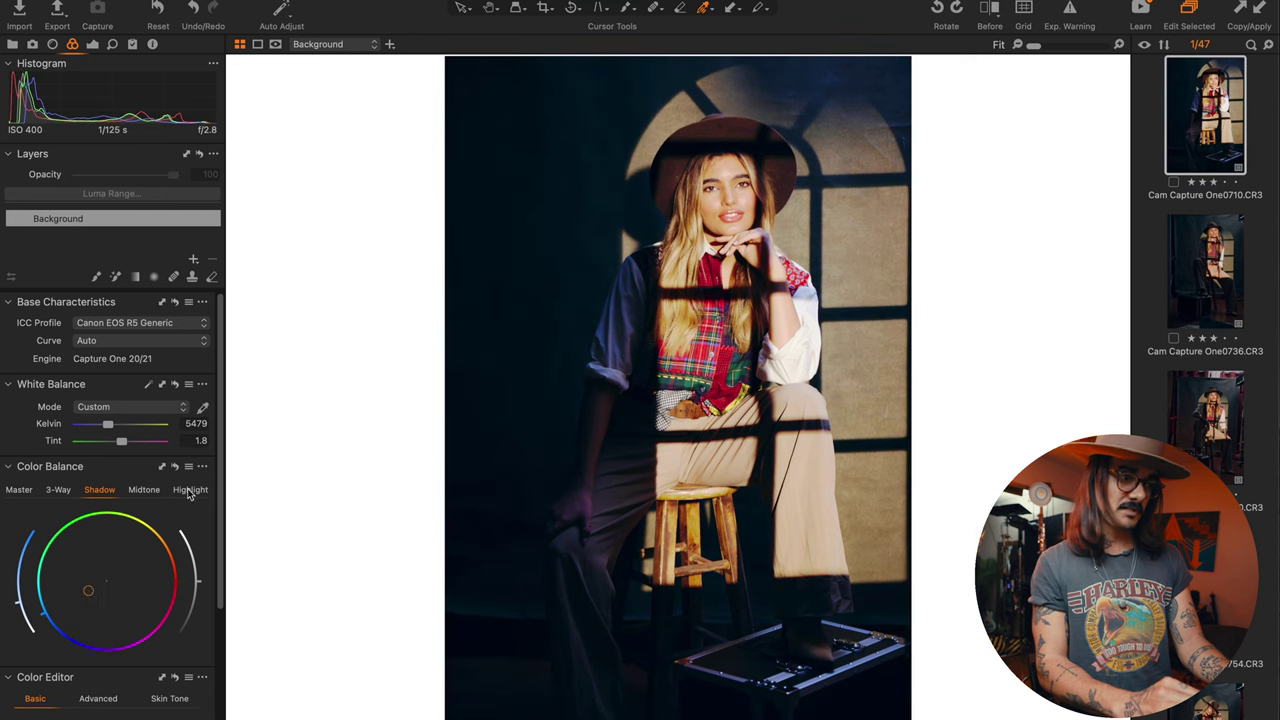
{"action": "left_click", "coordinate": [190, 490]}
{"action": "left_click", "coordinate": [118, 580]}
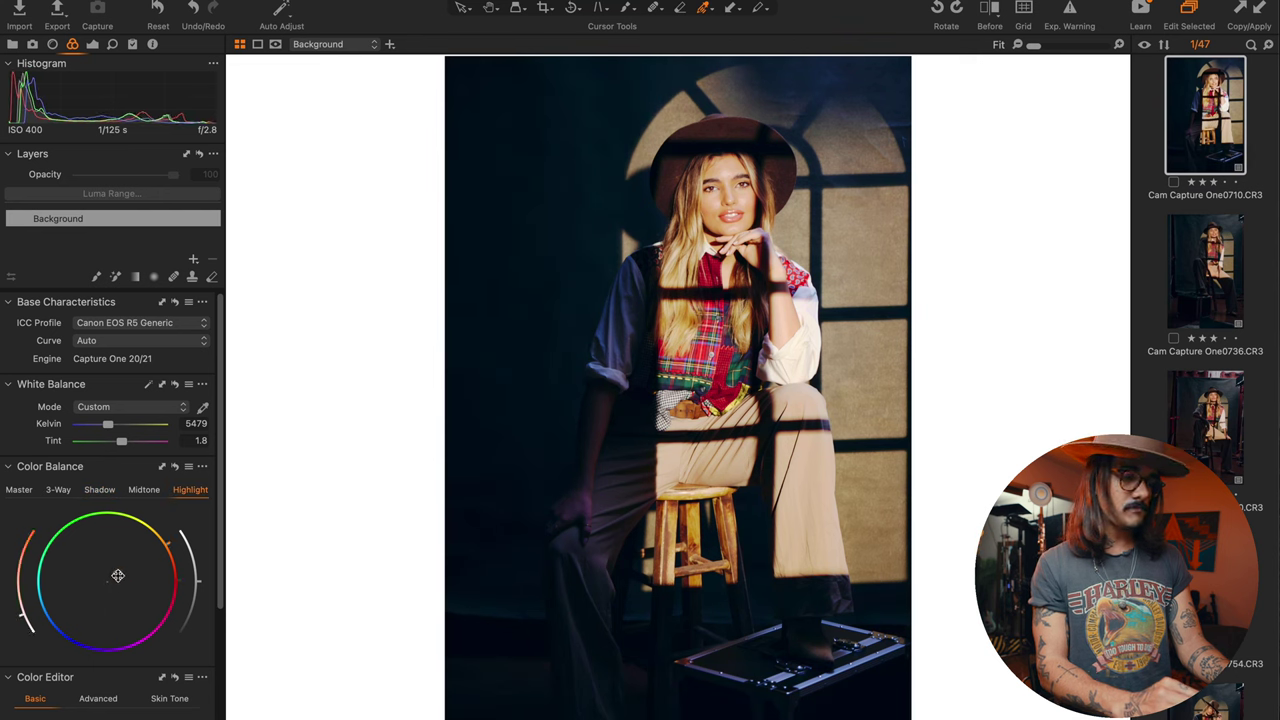
{"action": "key", "text": "super+alt+5"}
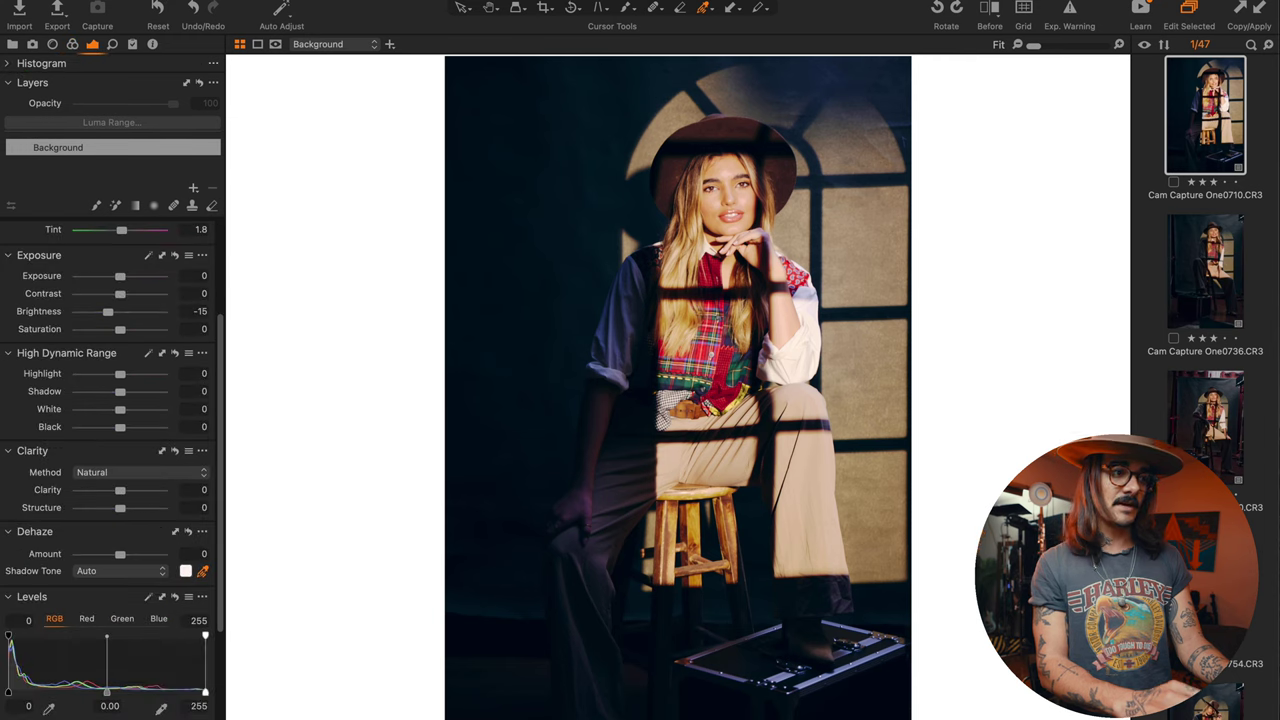
{"action": "scroll", "coordinate": [175, 700], "scroll_direction": "down", "scroll_amount": 1}
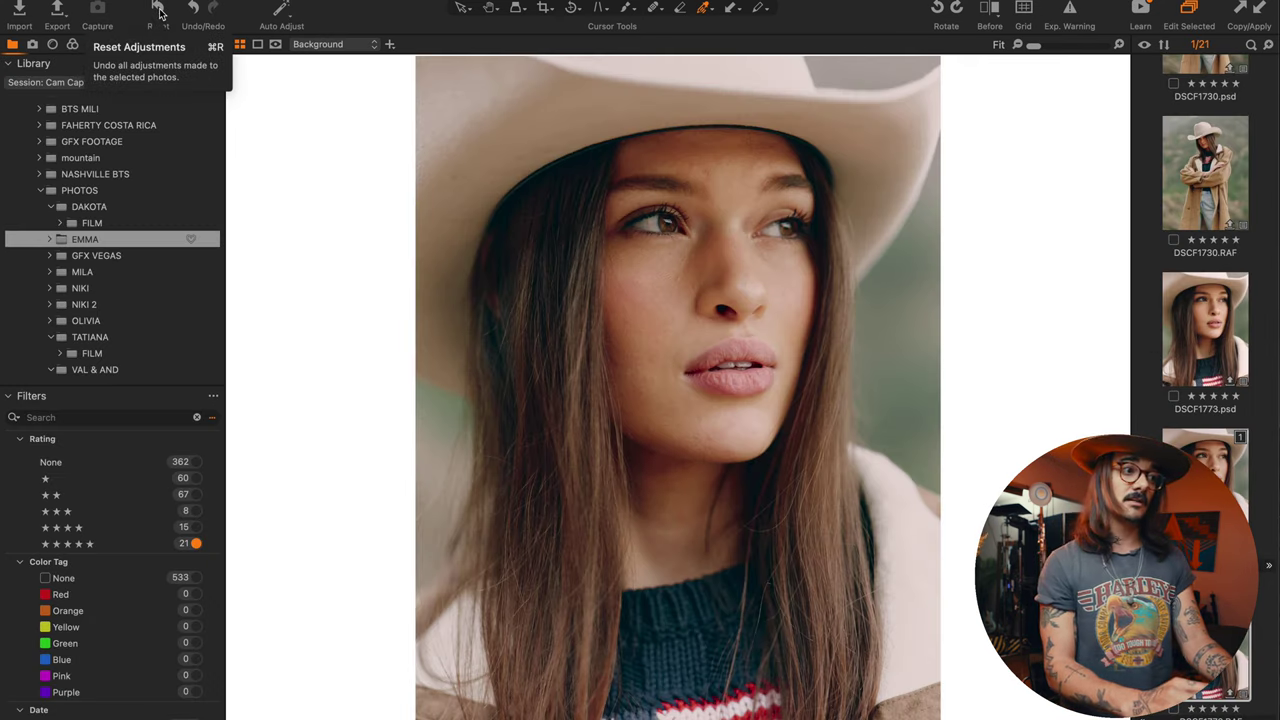
Open the EMMA close-up, set its base curve to Fujifilm PROVIA (STANDARD) and cool white balance to 4549 K
{"action": "left_click", "coordinate": [50, 240]}
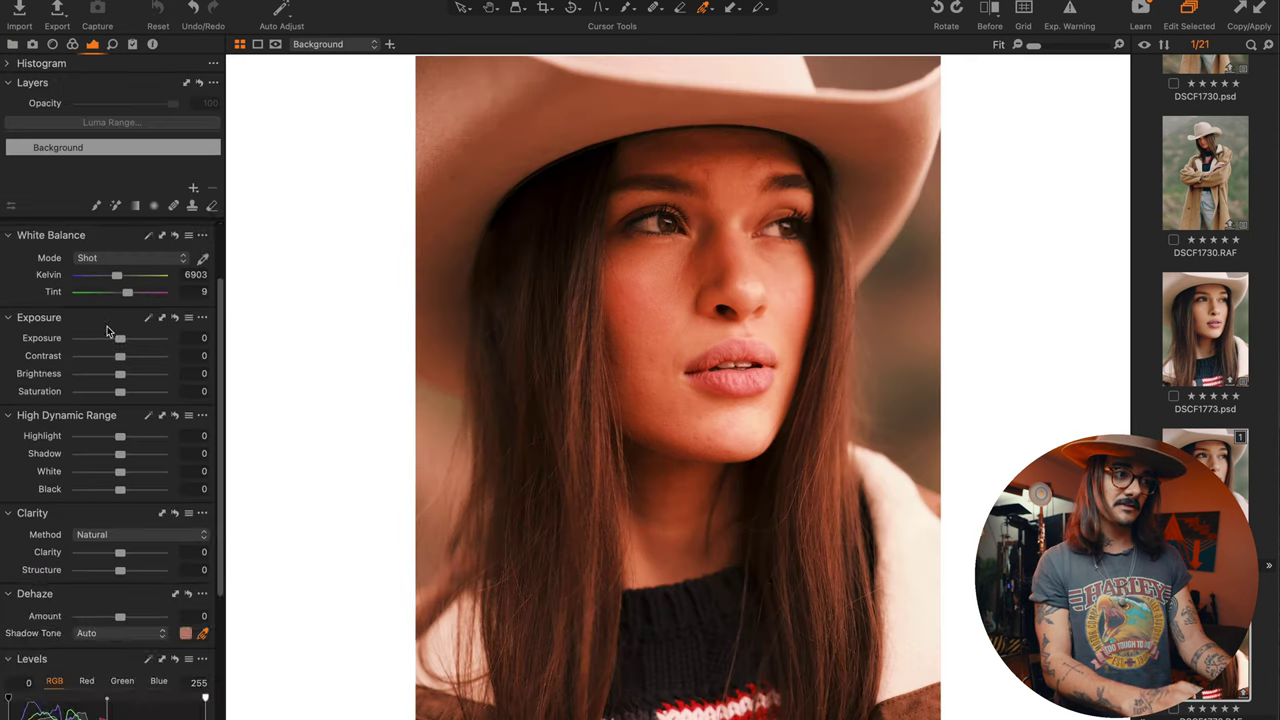
{"action": "left_click", "coordinate": [92, 44]}
{"action": "left_click", "coordinate": [125, 289]}
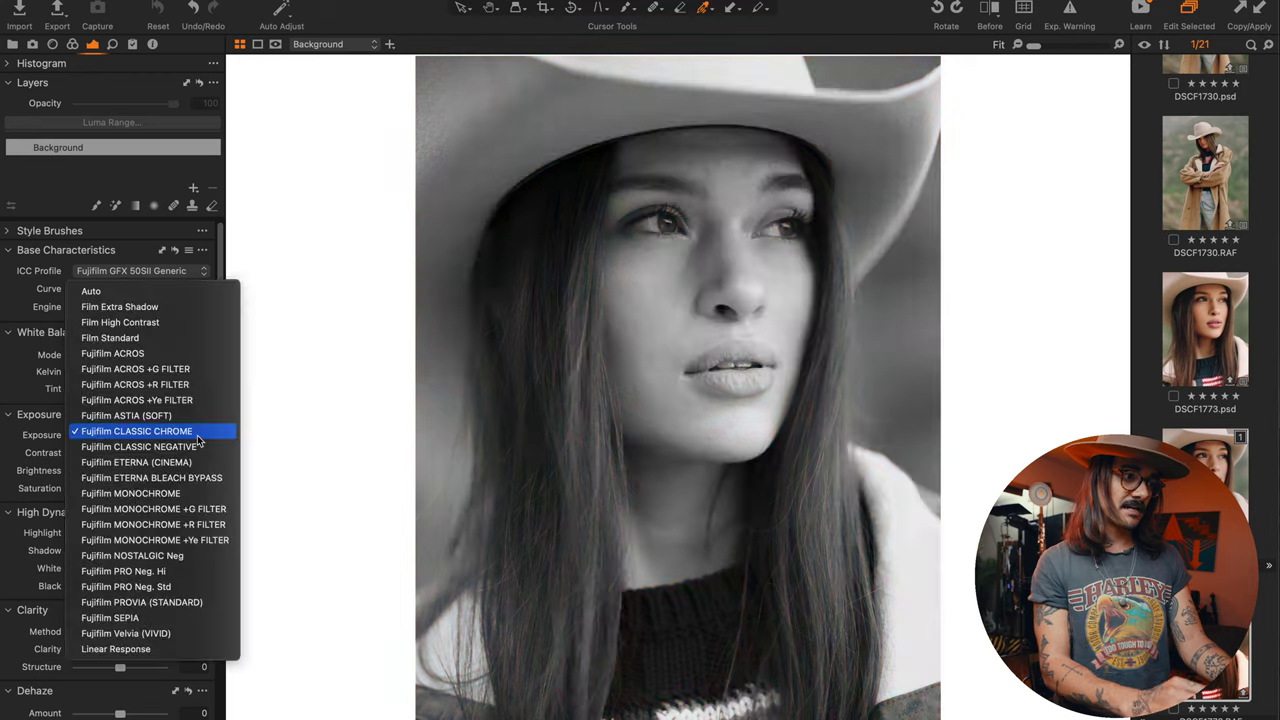
{"action": "left_click", "coordinate": [171, 338]}
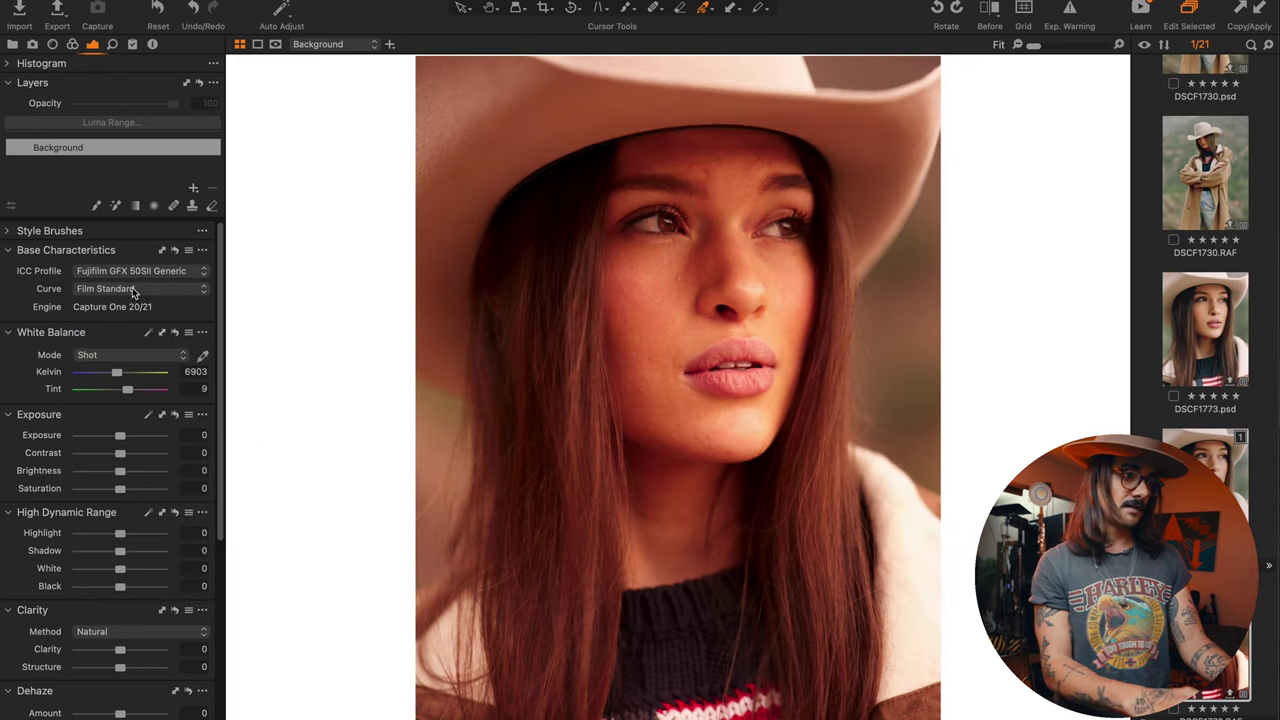
{"action": "left_click", "coordinate": [133, 289]}
{"action": "left_click", "coordinate": [175, 557]}
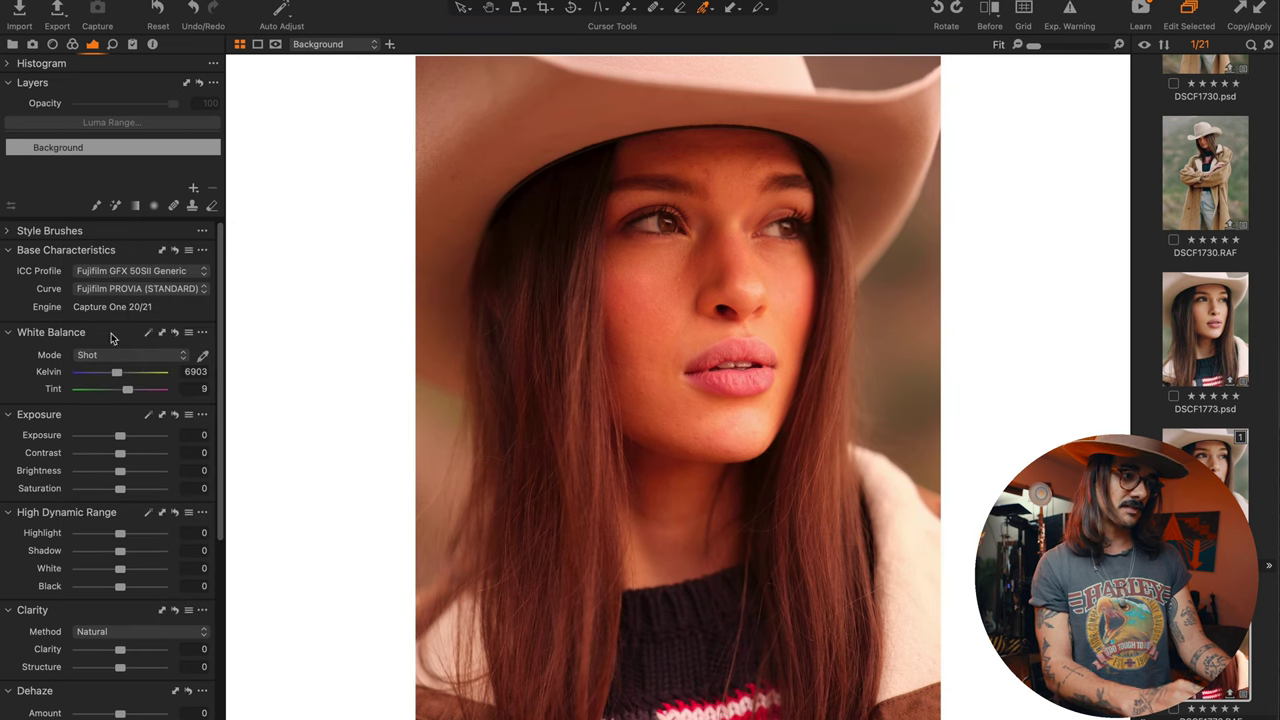
{"action": "left_click_drag", "start_coordinate": [117, 377], "coordinate": [108, 378]}
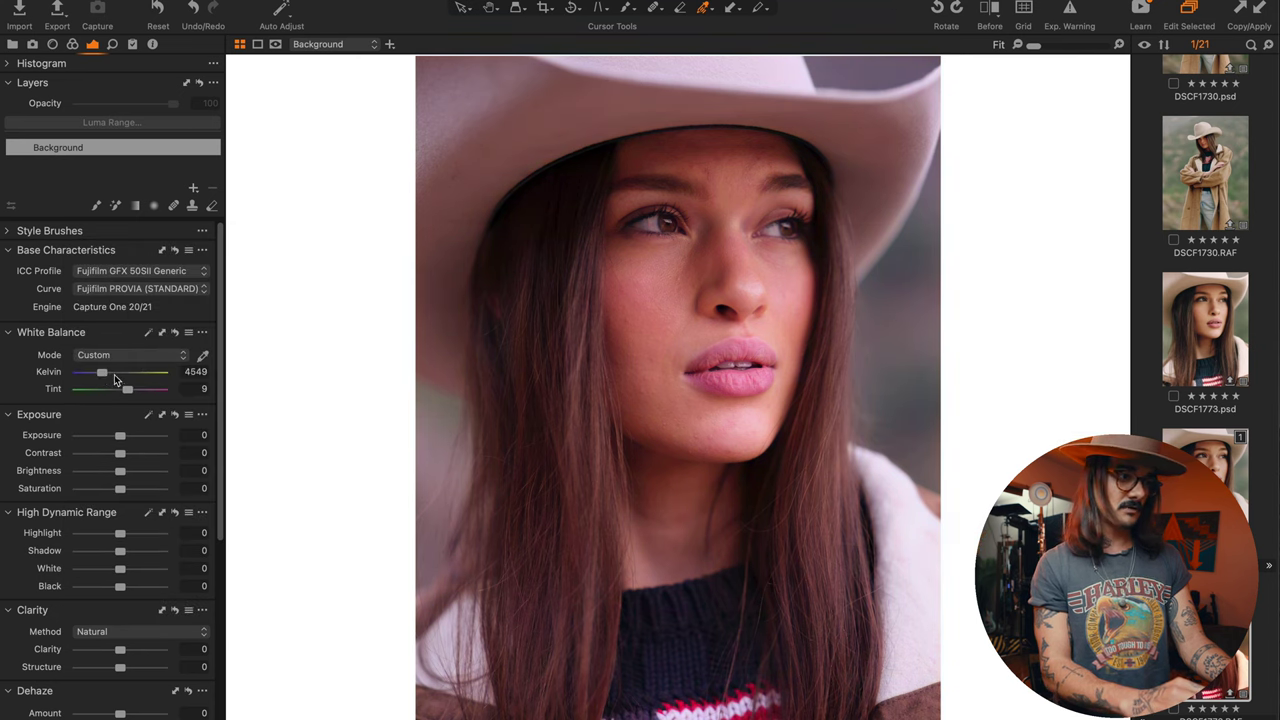
{"action": "scroll", "coordinate": [137, 508], "scroll_direction": "down", "scroll_amount": 5}
Apply FILM CURVE VII, lower Brightness to -16 and cool white balance to 4107 K with a tint shift
{"action": "left_click", "coordinate": [188, 584]}
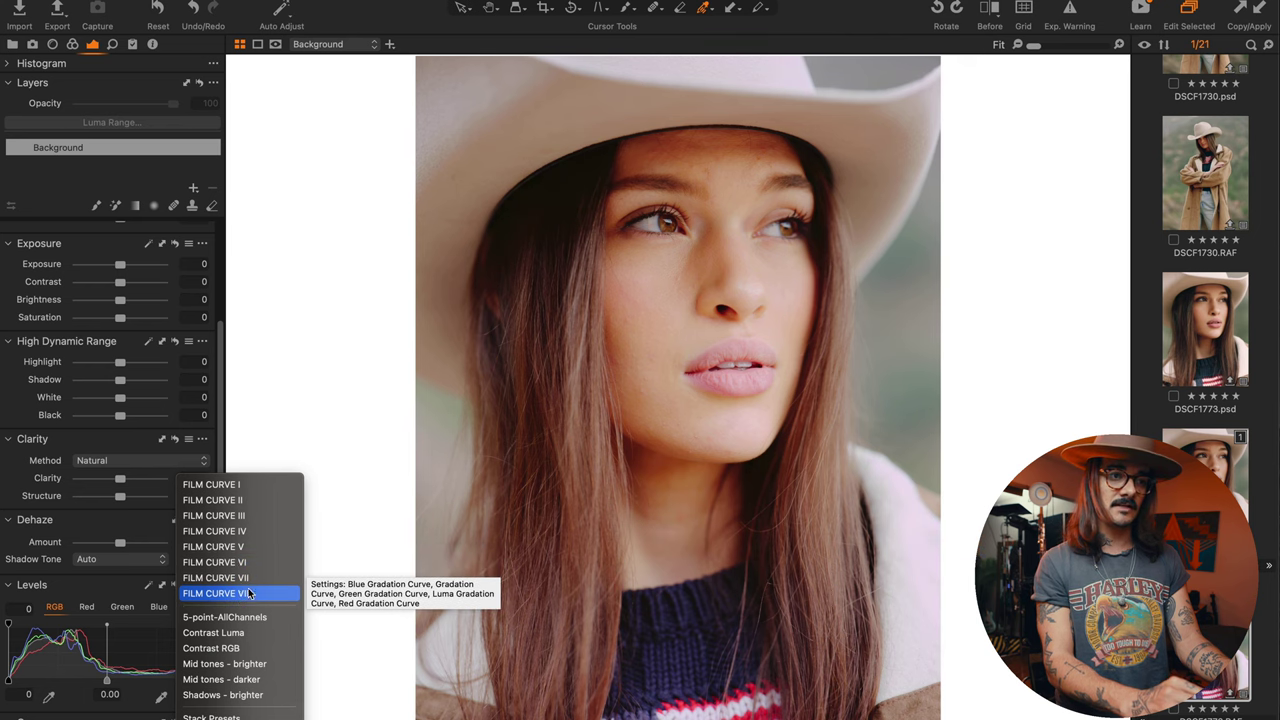
{"action": "left_click", "coordinate": [243, 579]}
{"action": "scroll", "coordinate": [120, 470], "scroll_direction": "up", "scroll_amount": 5}
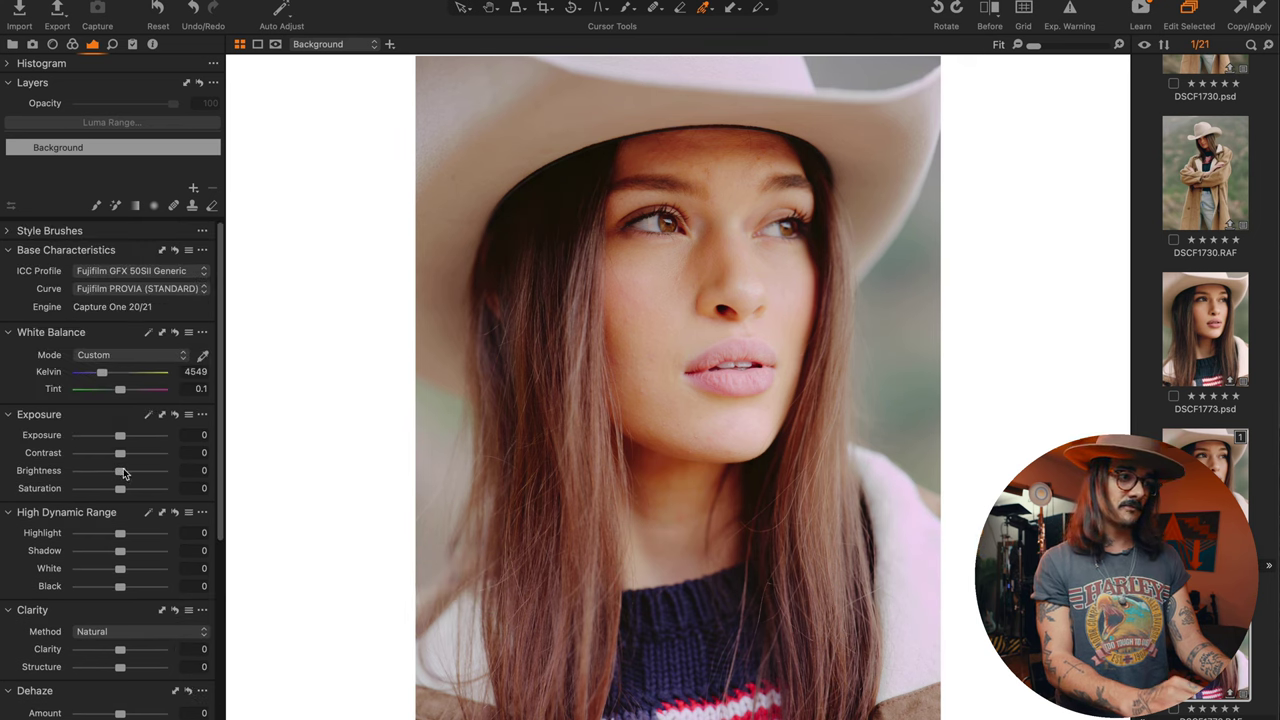
{"action": "left_click_drag", "start_coordinate": [121, 471], "coordinate": [110, 472]}
{"action": "left_click_drag", "start_coordinate": [120, 388], "coordinate": [100, 373]}
{"action": "scroll", "coordinate": [100, 373], "scroll_direction": "down", "scroll_amount": 5}
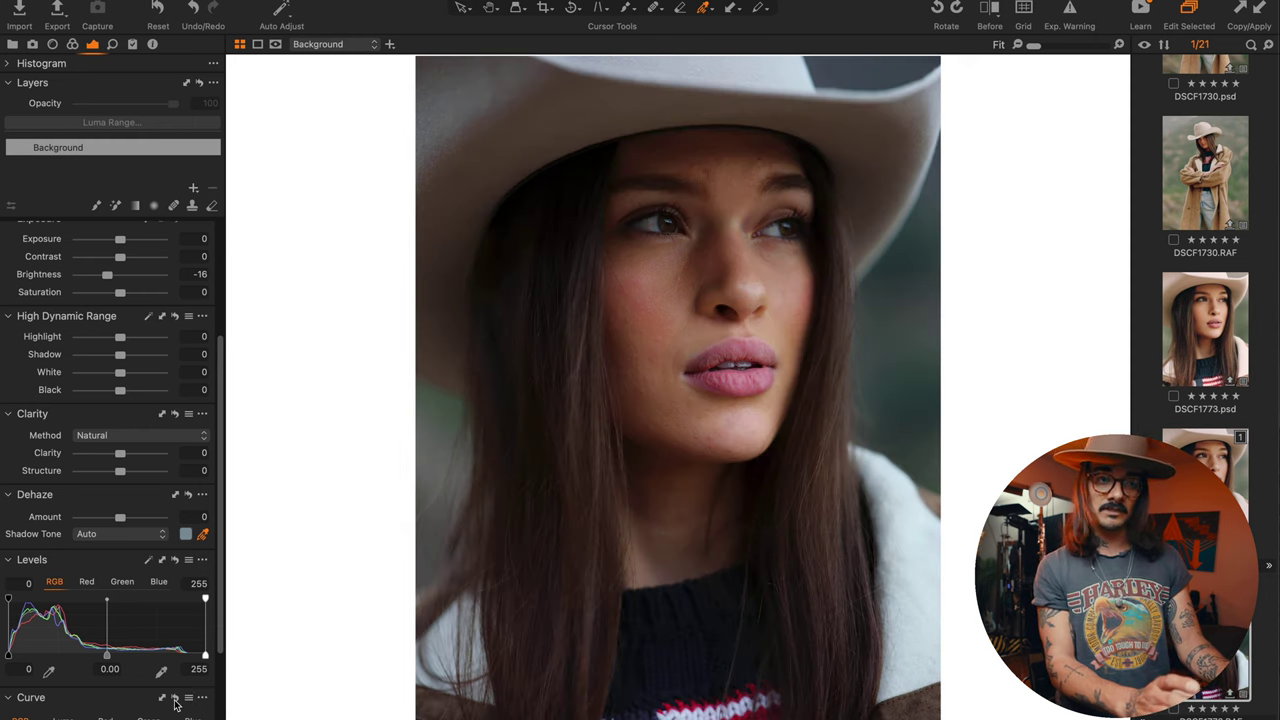
Reset the curve adjustment and lower Exposure slightly to -0.13
{"action": "left_click", "coordinate": [174, 699]}
{"action": "scroll", "coordinate": [150, 600], "scroll_direction": "up", "scroll_amount": 5}
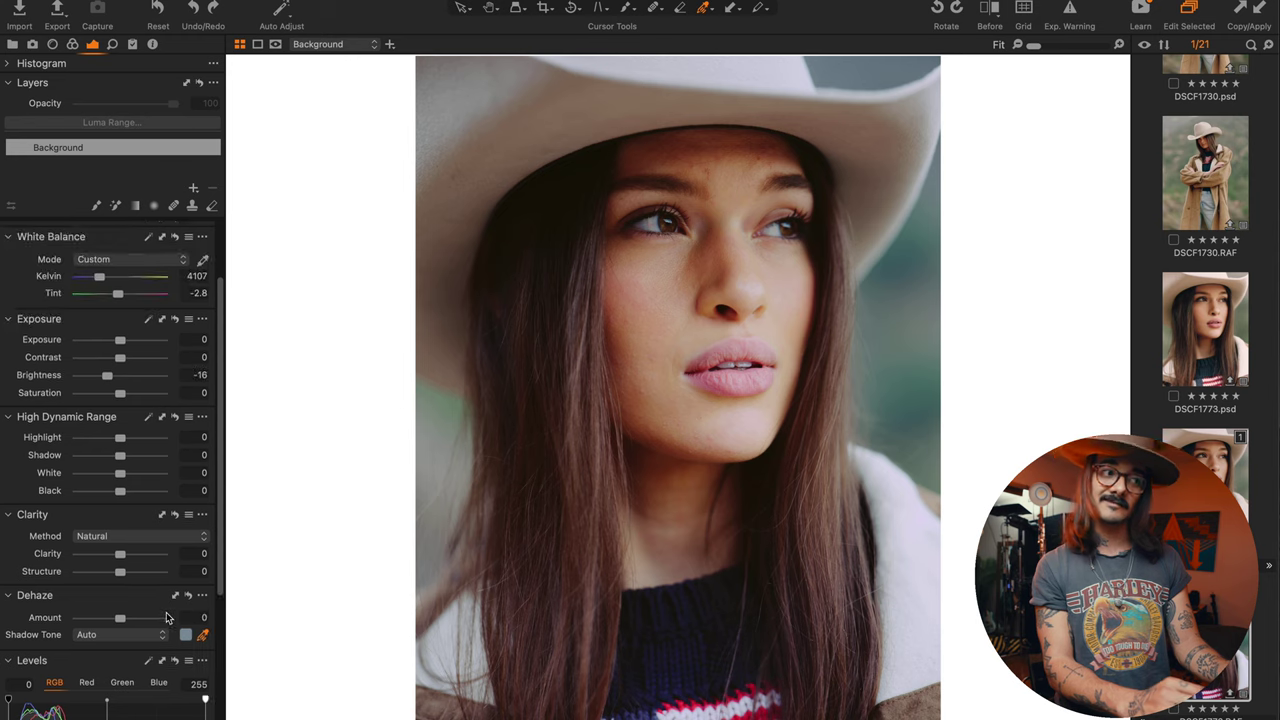
{"action": "left_click", "coordinate": [120, 438]}
{"action": "left_click_drag", "start_coordinate": [120, 438], "coordinate": [118, 438]}
Shift the shadow tint slightly, review the highlight and midtone balance, then show the folder tree
{"action": "left_click", "coordinate": [74, 45]}
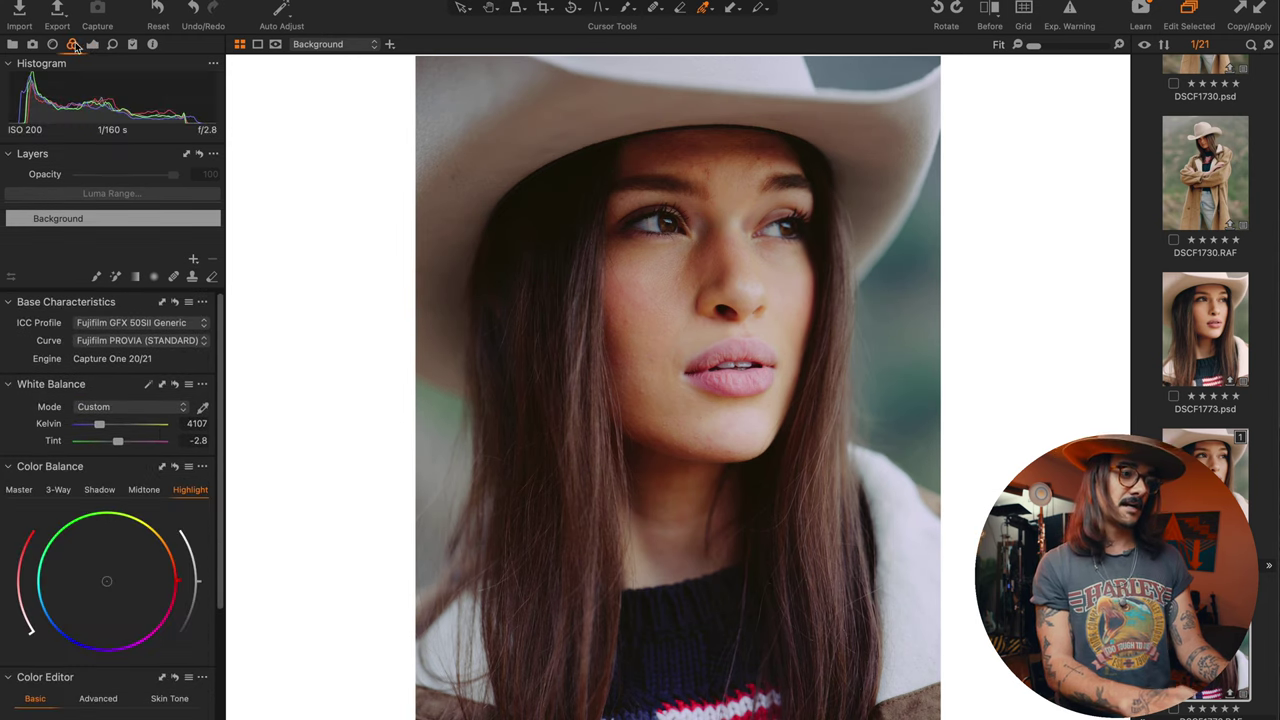
{"action": "left_click", "coordinate": [99, 490]}
{"action": "left_click_drag", "start_coordinate": [104, 587], "coordinate": [143, 524]}
{"action": "left_click", "coordinate": [181, 491]}
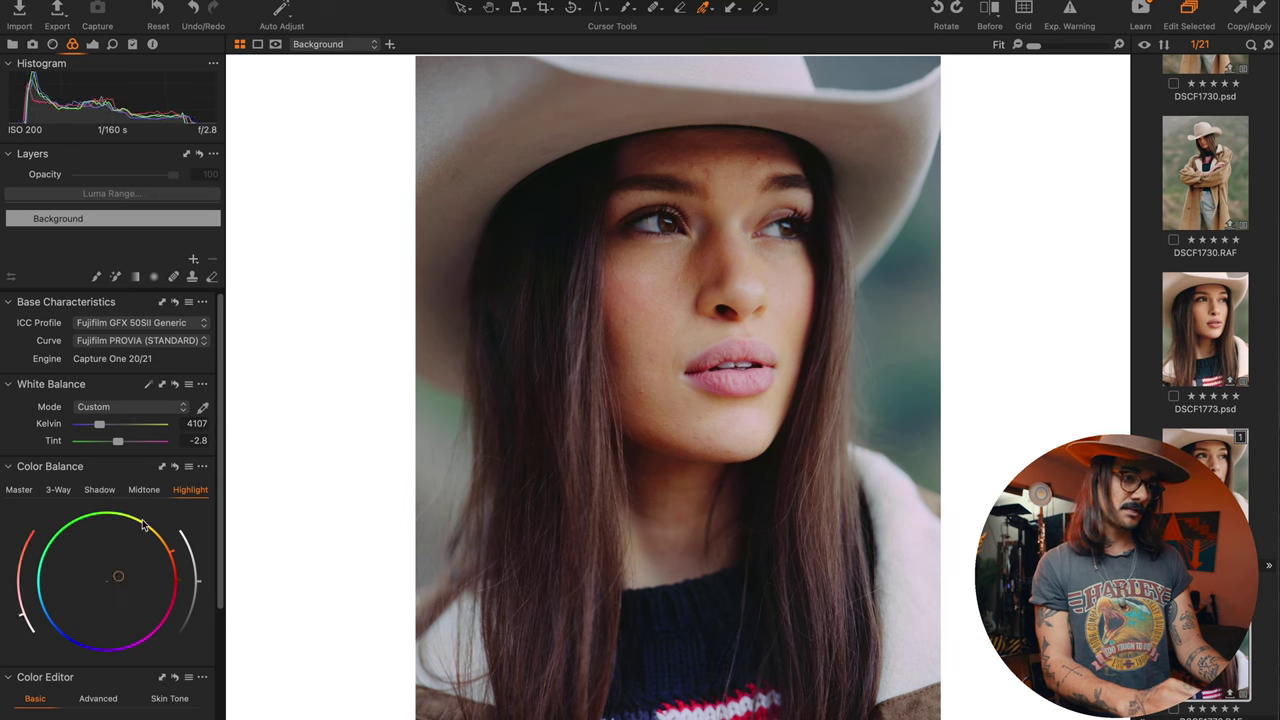
{"action": "left_click", "coordinate": [143, 490]}
{"action": "left_click", "coordinate": [92, 44]}
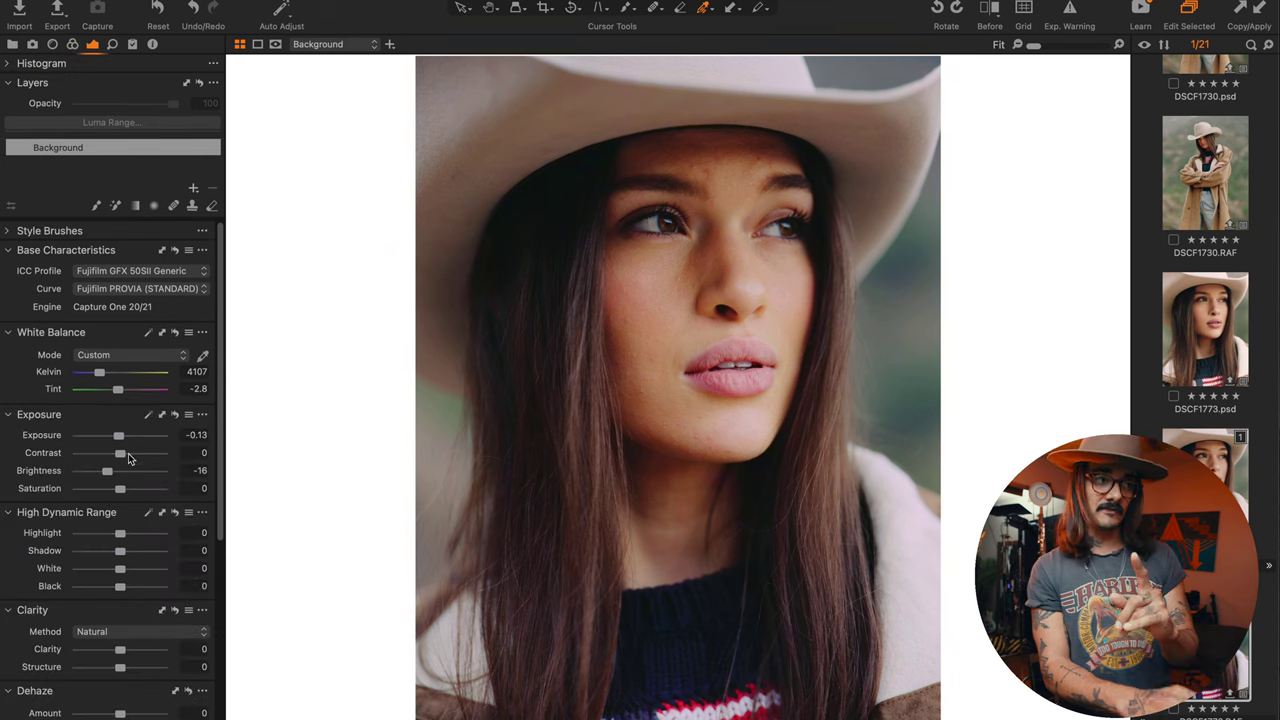
{"action": "left_click", "coordinate": [14, 45]}
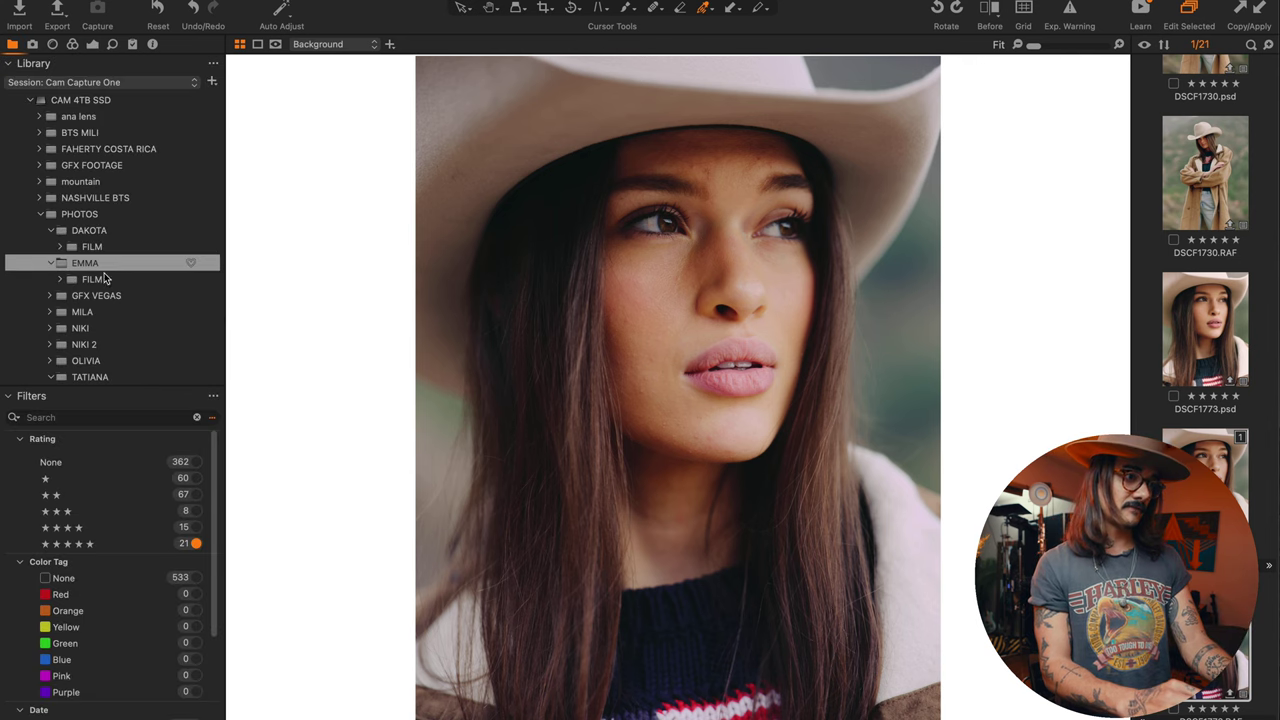
Open the cowboy-hat film scan and raise the green, red and blue Levels black points
{"action": "left_click", "coordinate": [105, 279]}
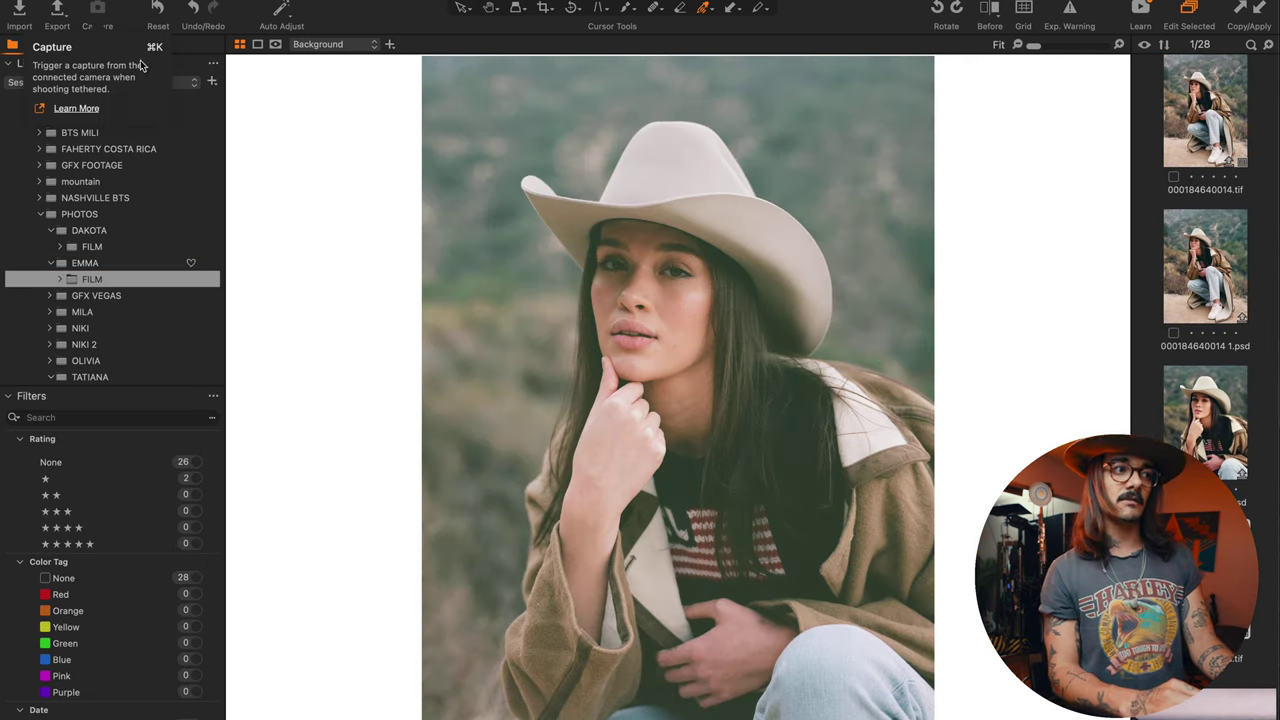
{"action": "left_click", "coordinate": [92, 45]}
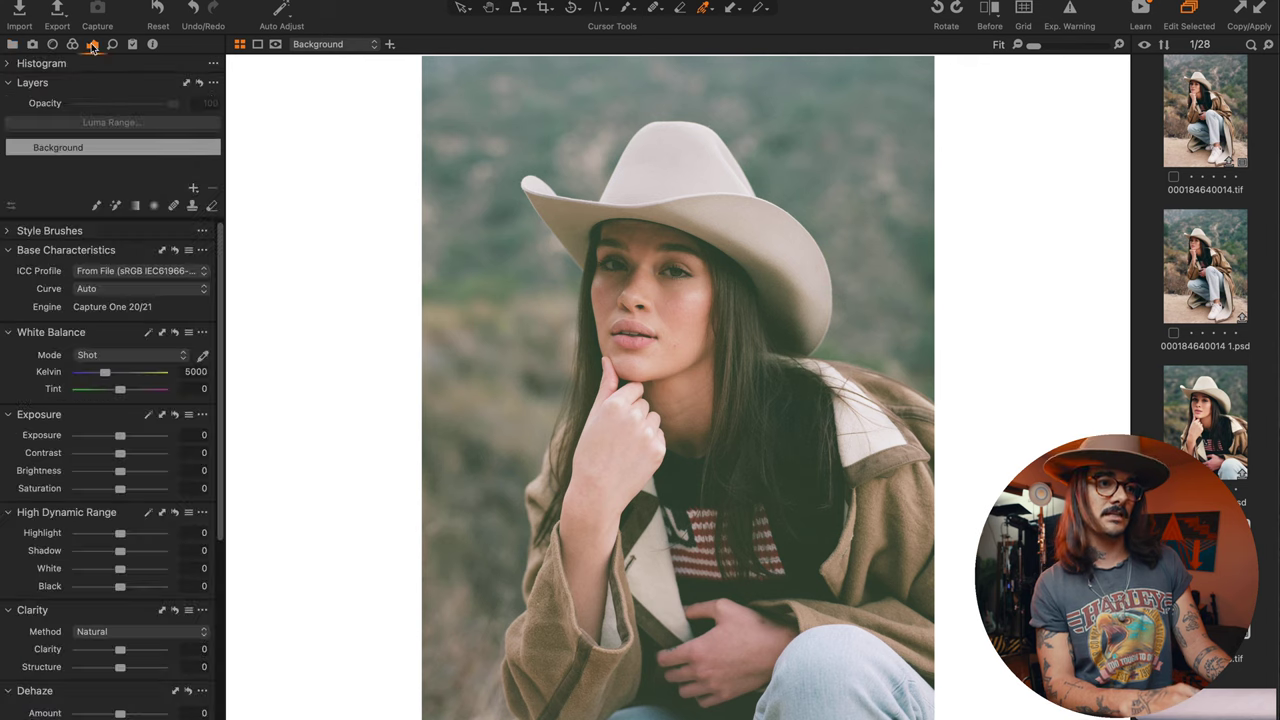
{"action": "scroll", "coordinate": [87, 573], "scroll_direction": "down", "scroll_amount": 5}
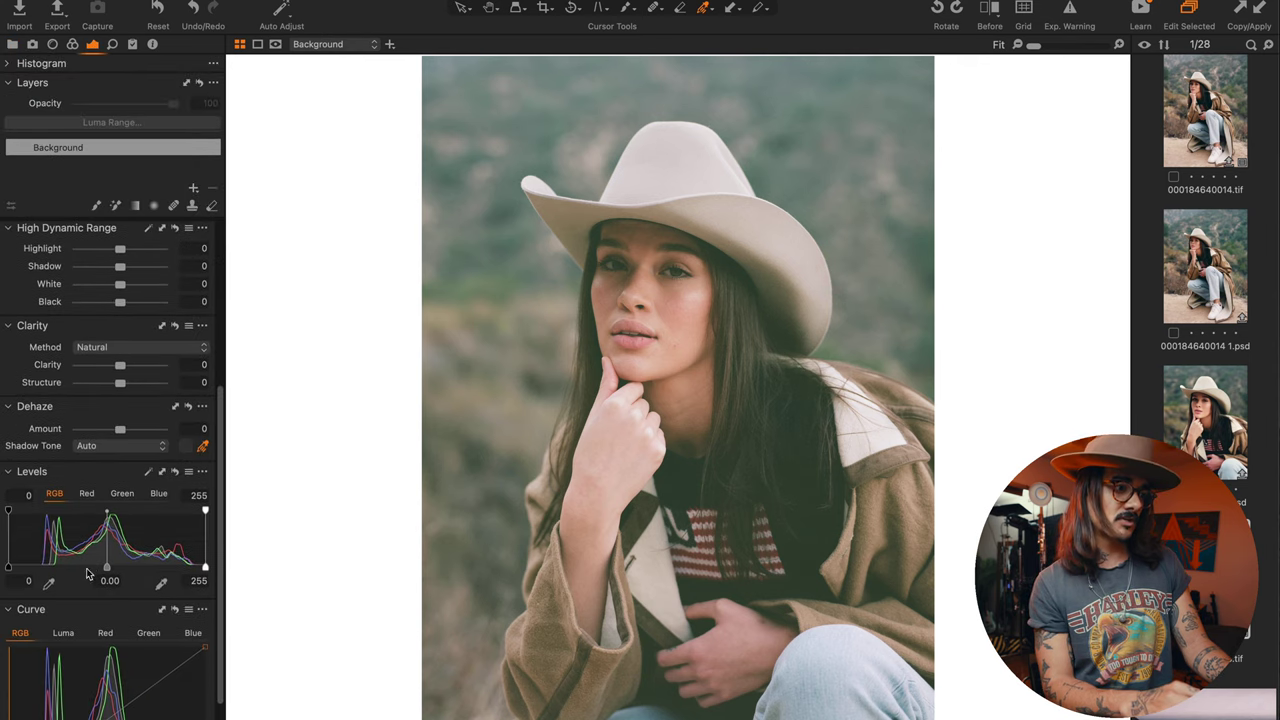
{"action": "left_click", "coordinate": [122, 493]}
{"action": "left_click_drag", "start_coordinate": [8, 567], "coordinate": [40, 567]}
{"action": "left_click", "coordinate": [87, 493]}
{"action": "left_click", "coordinate": [159, 494]}
{"action": "left_click", "coordinate": [54, 493]}
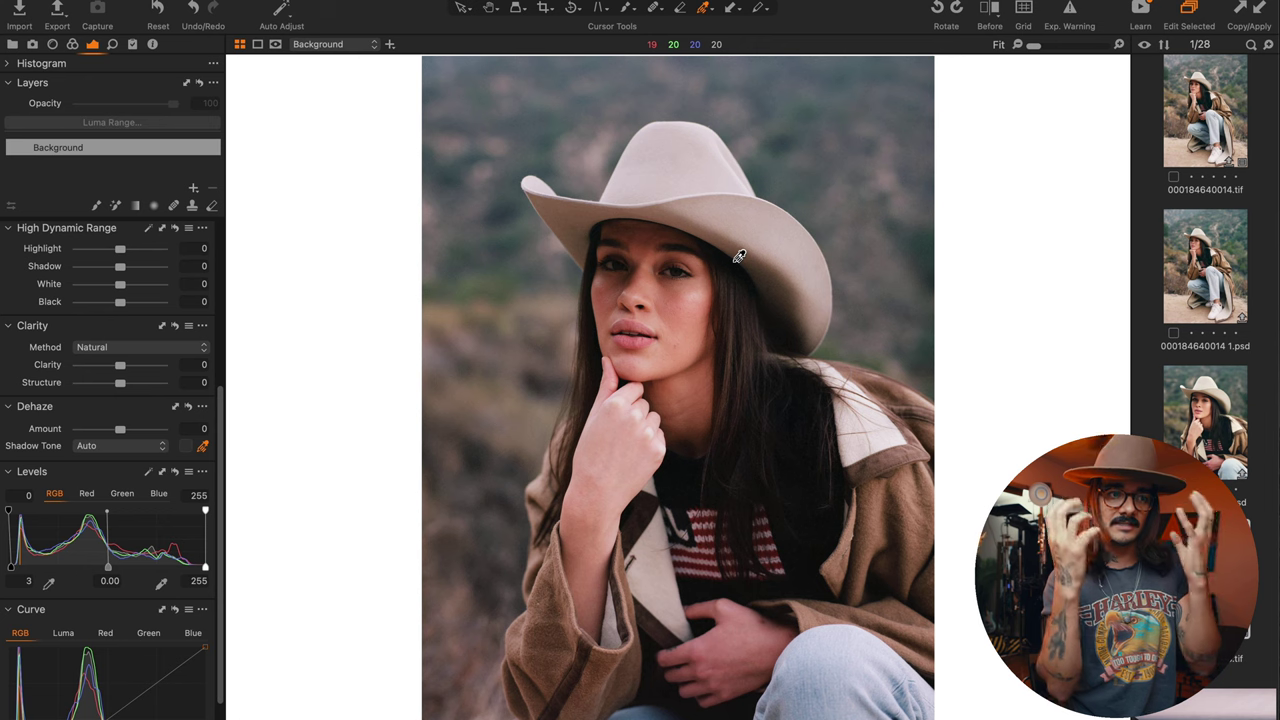
Return to the digital cowboy-hat portrait and nudge its Tint to -0.5
{"action": "left_click", "coordinate": [12, 44]}
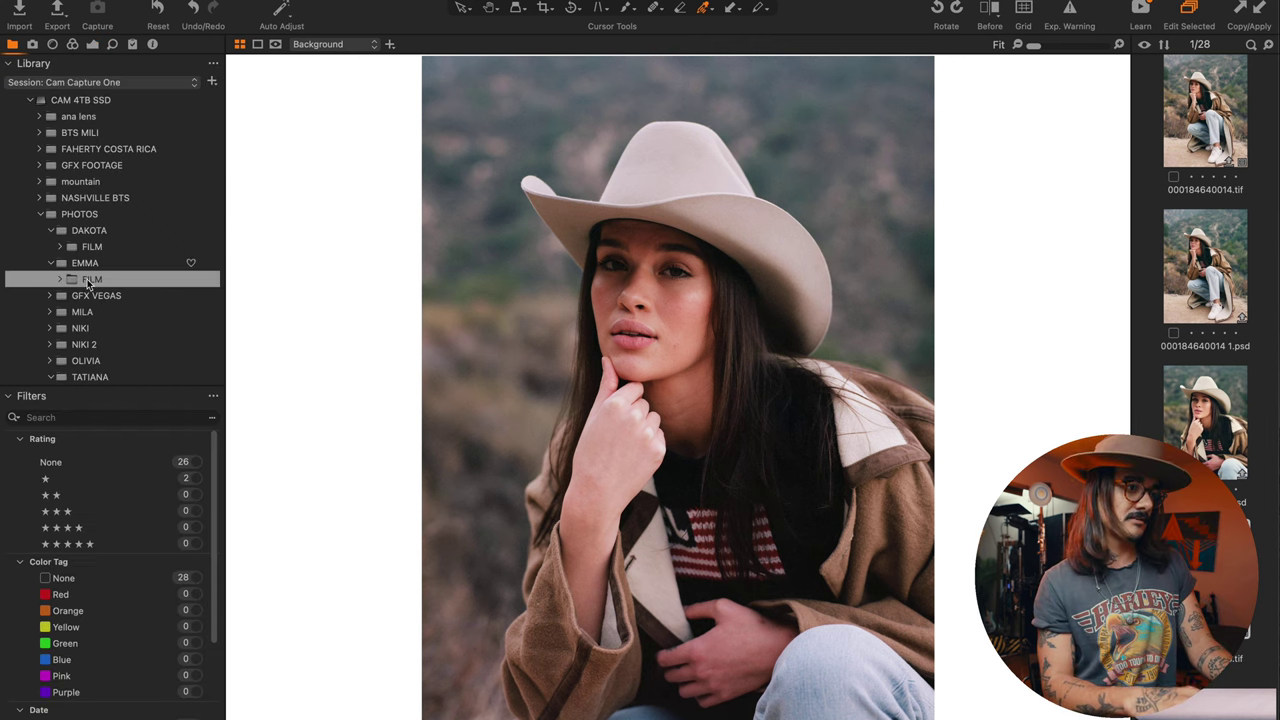
{"action": "left_click", "coordinate": [84, 263]}
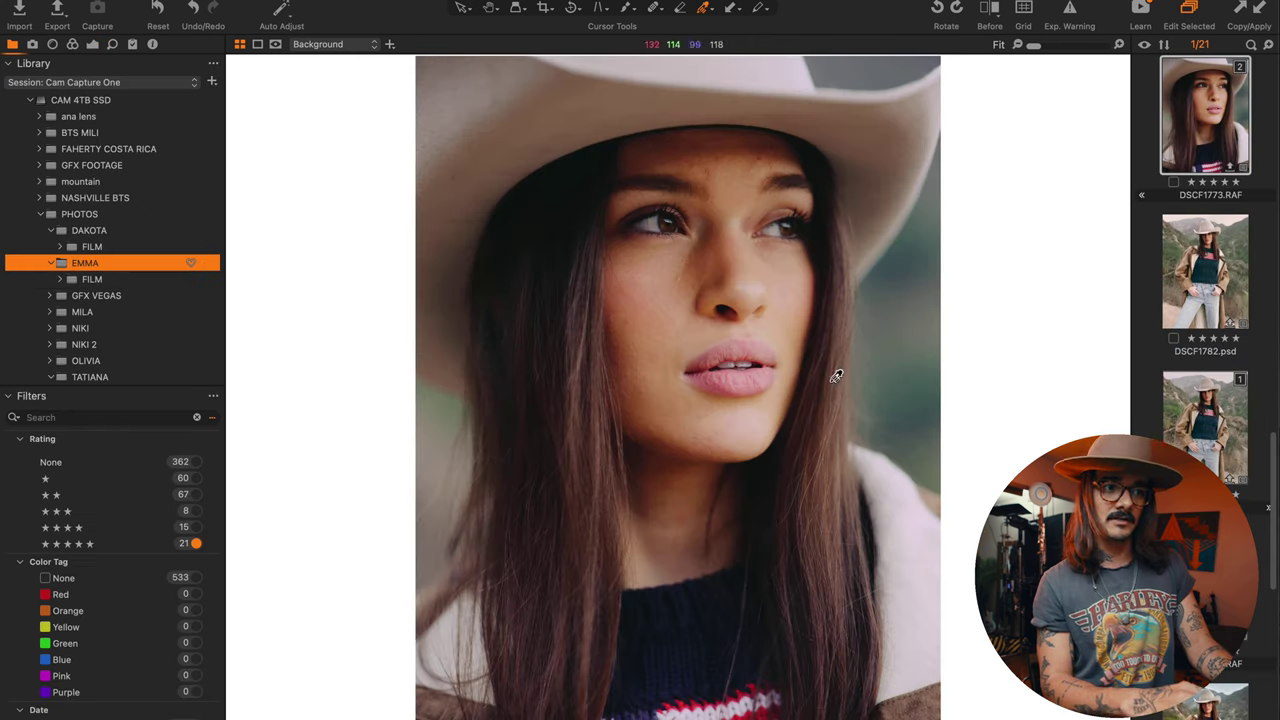
{"action": "left_click", "coordinate": [92, 44]}
{"action": "left_click_drag", "start_coordinate": [120, 393], "coordinate": [114, 387]}
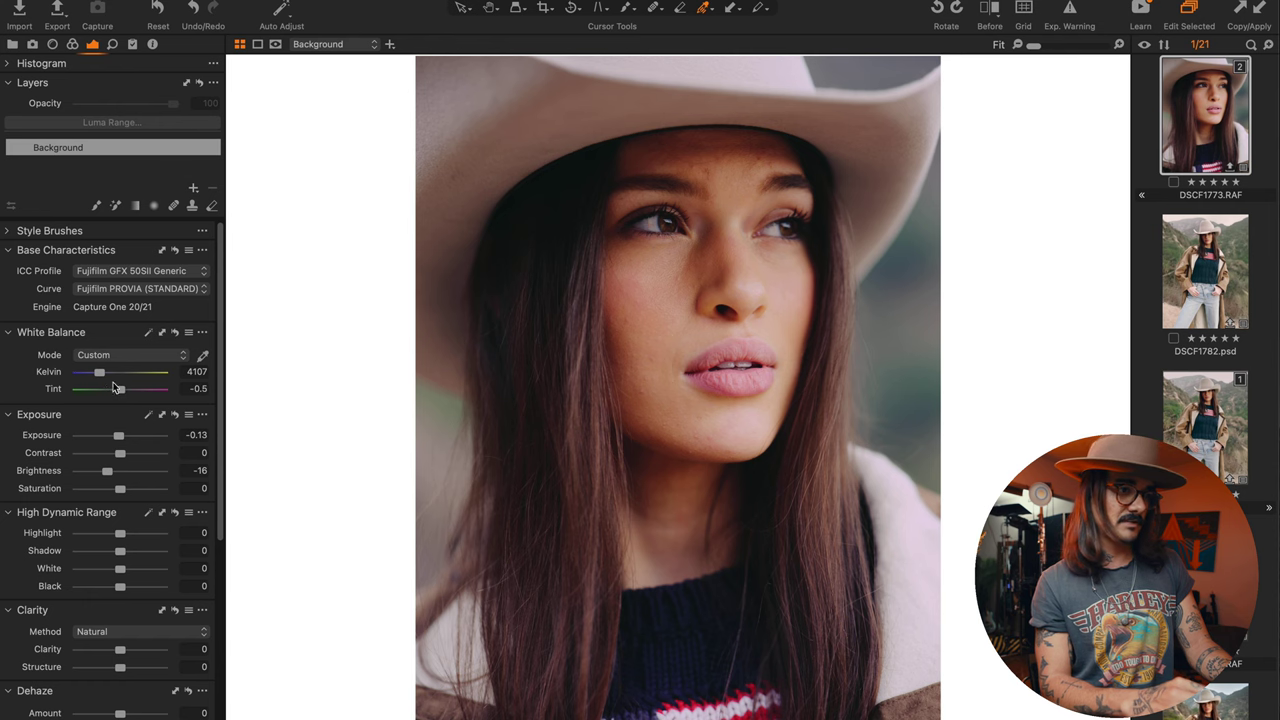
Toggle the curve adjustment off and back on to compare the effect
{"action": "scroll", "coordinate": [120, 450], "scroll_direction": "down", "scroll_amount": 5}
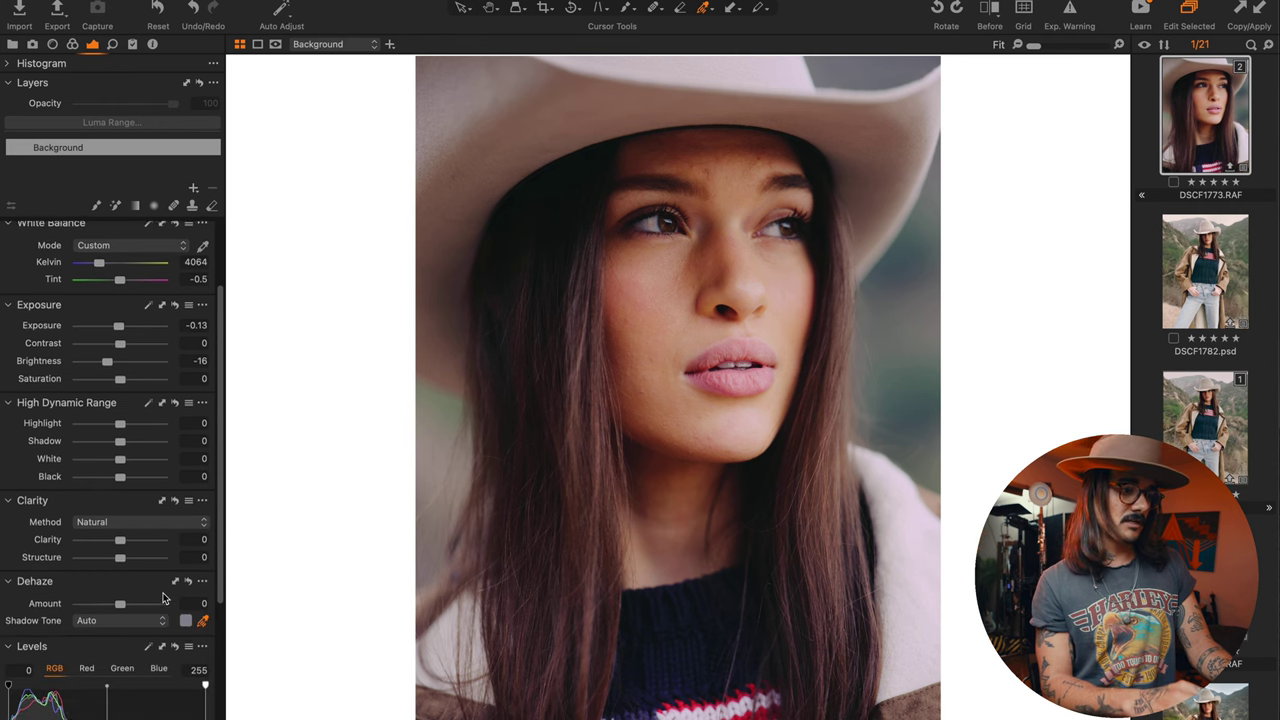
{"action": "scroll", "coordinate": [170, 640], "scroll_direction": "down", "scroll_amount": 1}
{"action": "left_click", "coordinate": [173, 698]}
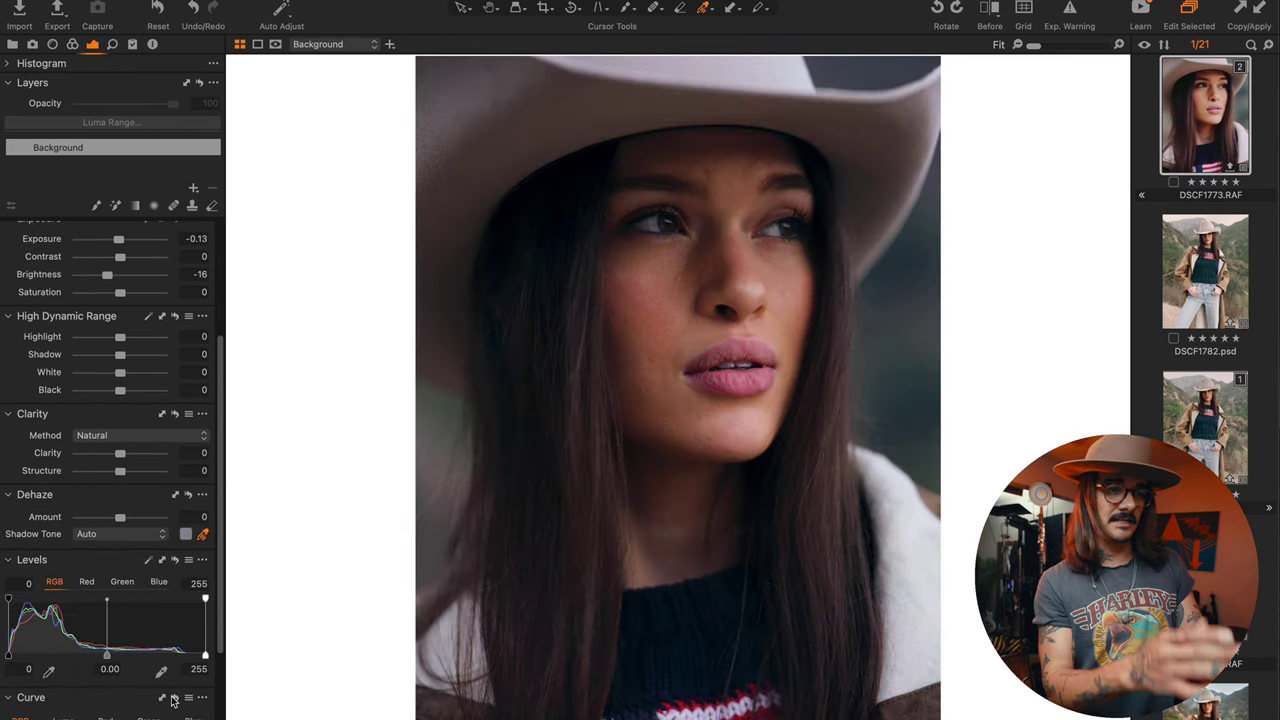
{"action": "left_click", "coordinate": [173, 698]}
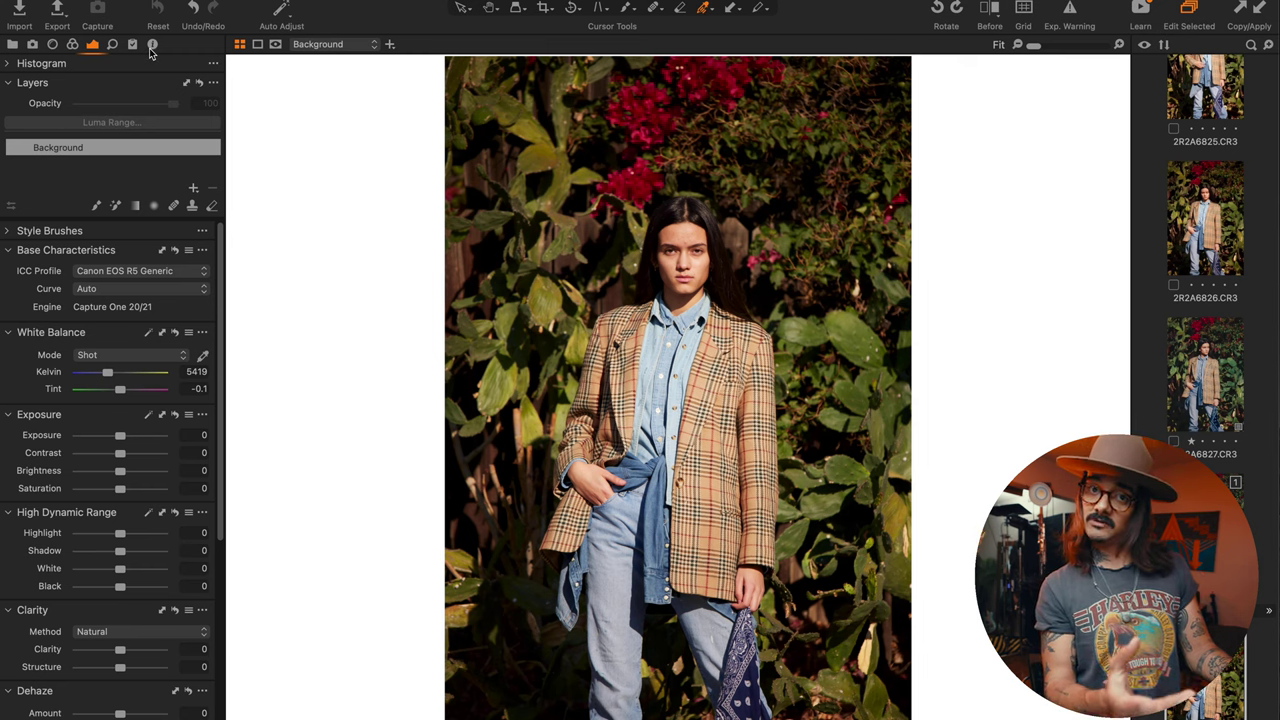
Apply the FILM CURVE IV preset to the plaid-jacket portrait
{"action": "scroll", "coordinate": [153, 477], "scroll_direction": "down", "scroll_amount": 3}
{"action": "left_click", "coordinate": [188, 455]}
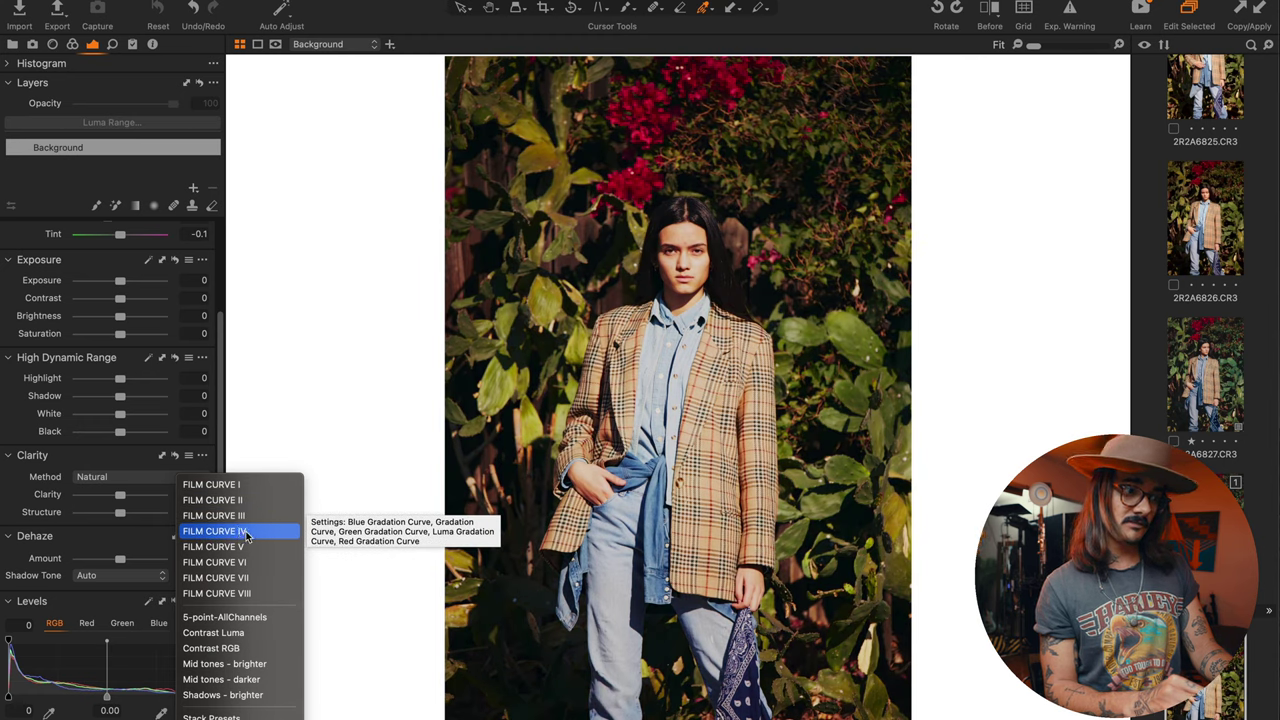
{"action": "left_click", "coordinate": [249, 531]}
{"action": "scroll", "coordinate": [110, 350], "scroll_direction": "up", "scroll_amount": 5}
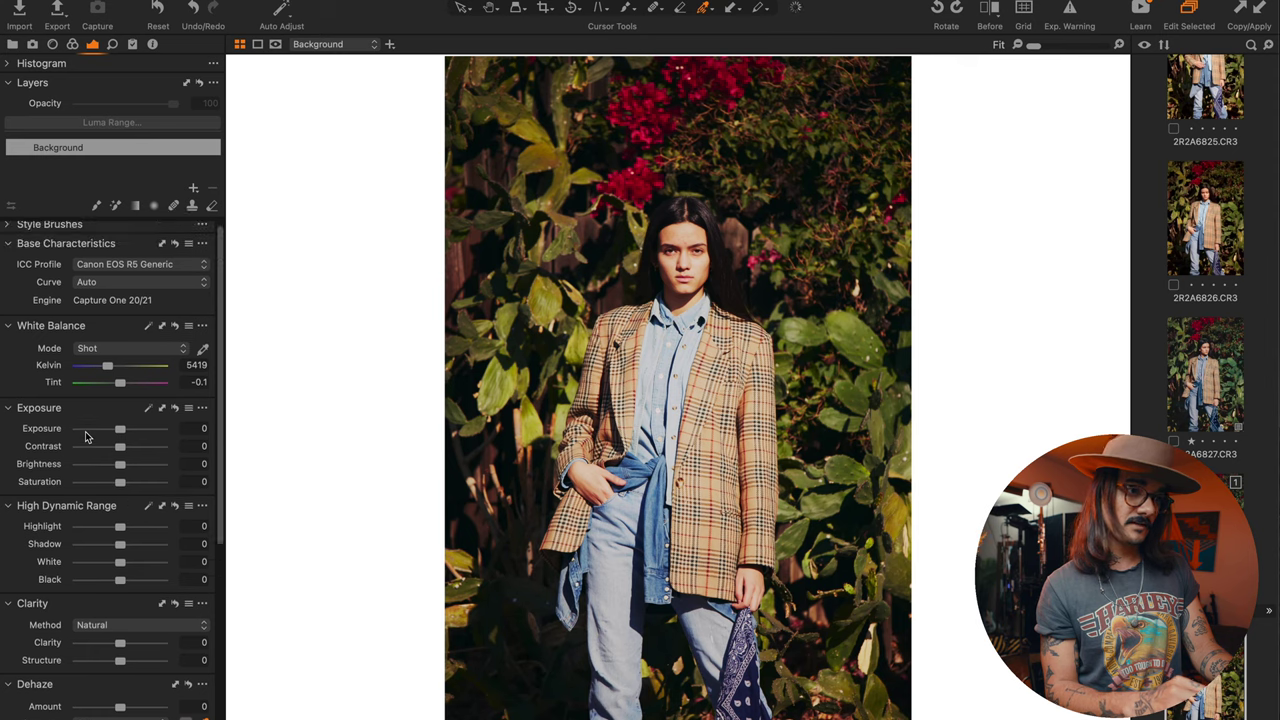
In the Color Editor, select the blue range and shift its Hue to -12.8
{"action": "left_click", "coordinate": [73, 45]}
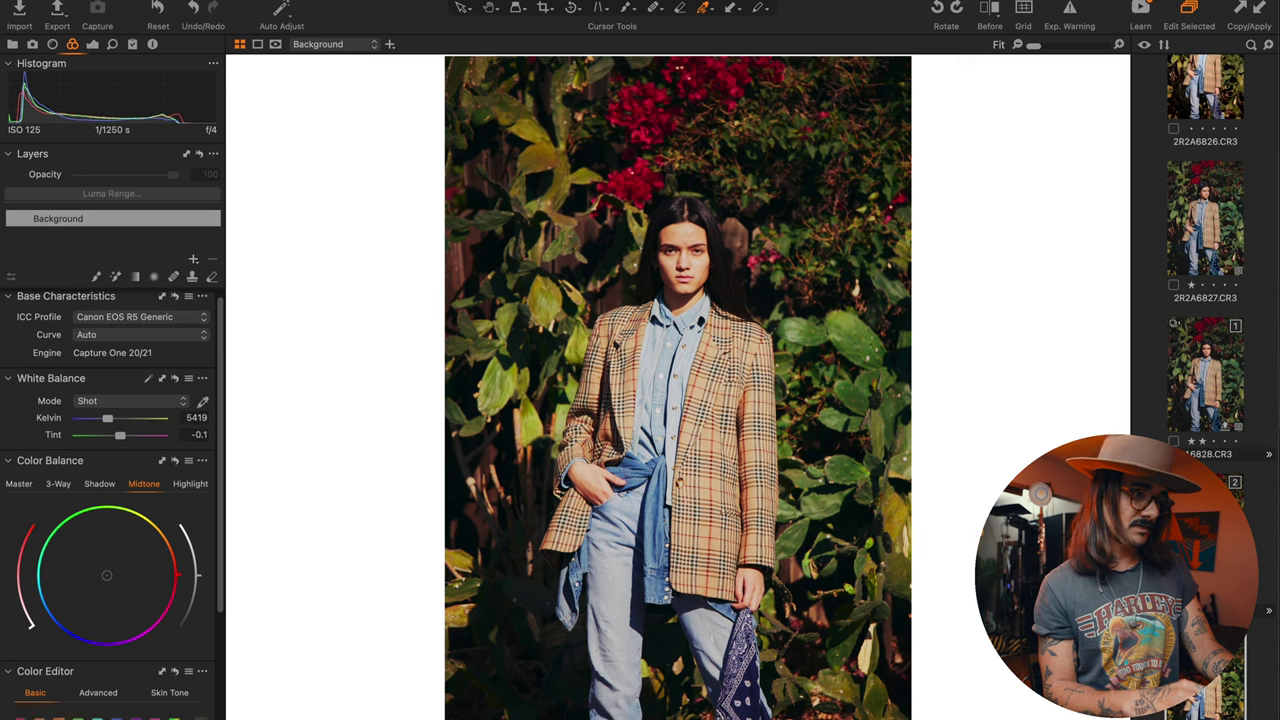
{"action": "scroll", "coordinate": [100, 650], "scroll_direction": "down", "scroll_amount": 1}
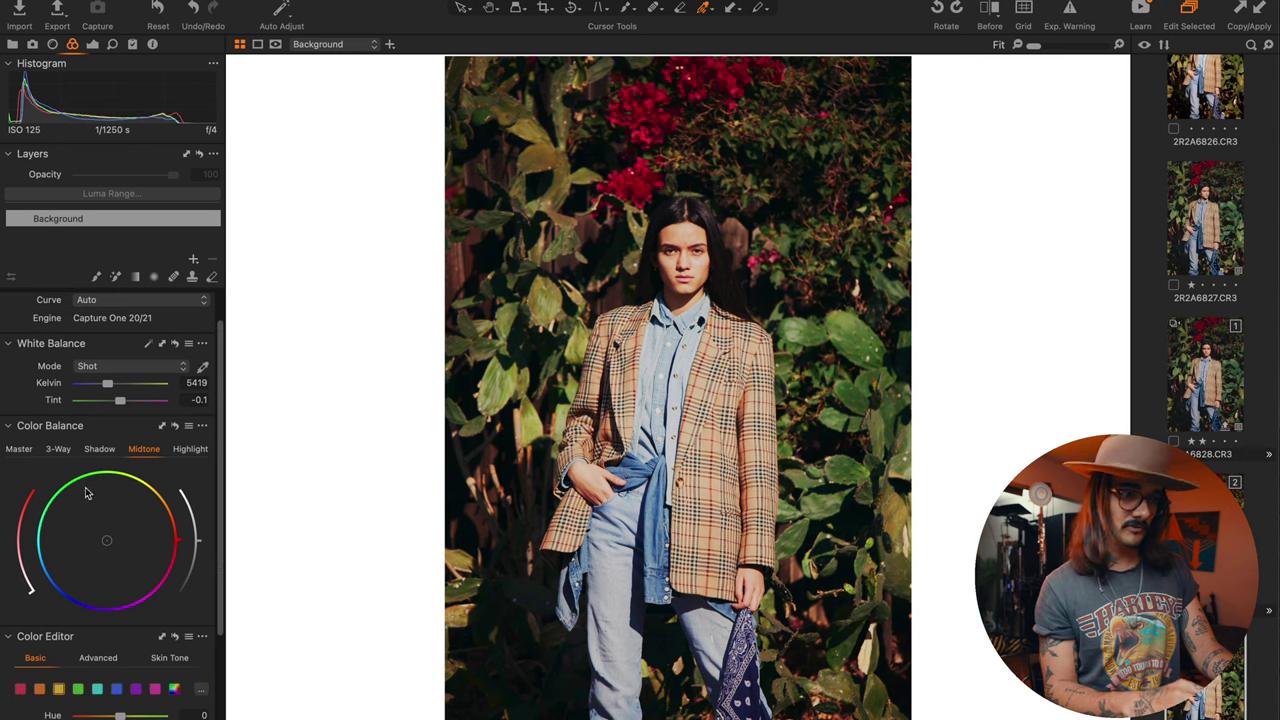
{"action": "left_click", "coordinate": [116, 688]}
{"action": "left_click_drag", "start_coordinate": [119, 716], "coordinate": [102, 716]}
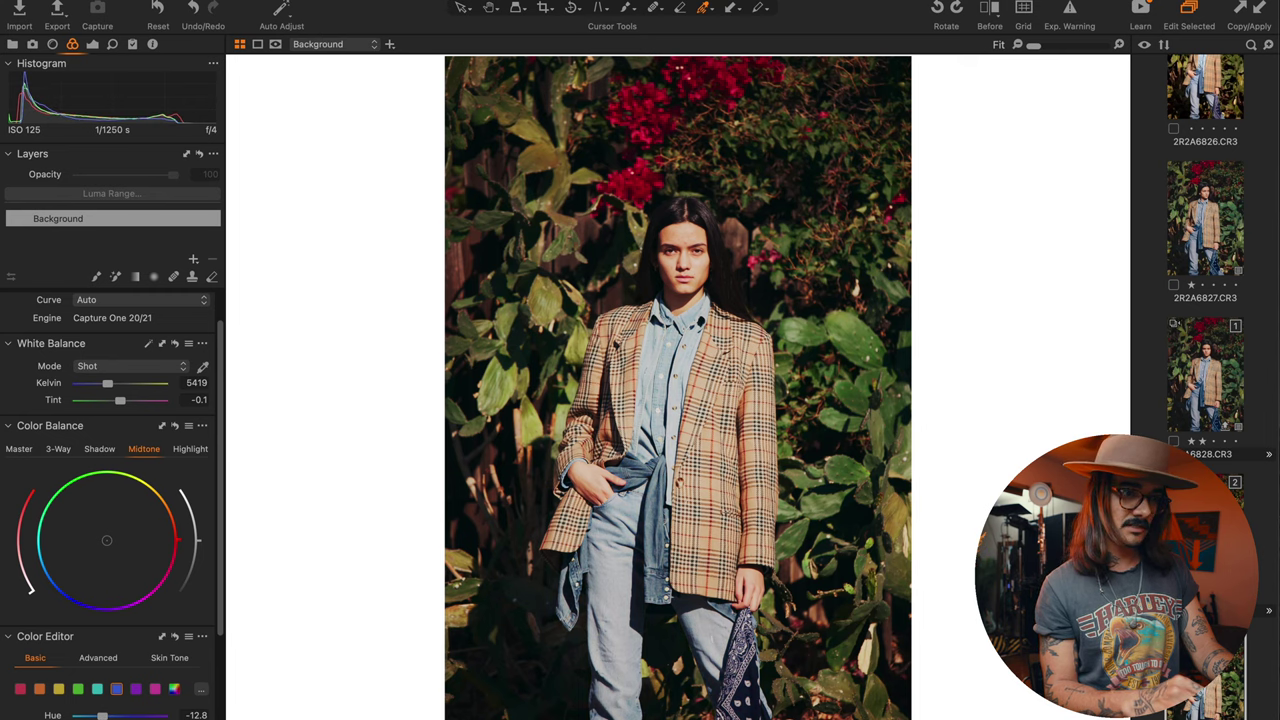
View the plaid-jacket portrait before/after with Y, then go to the Library for the cactus-wall scan
{"action": "key", "text": "y"}
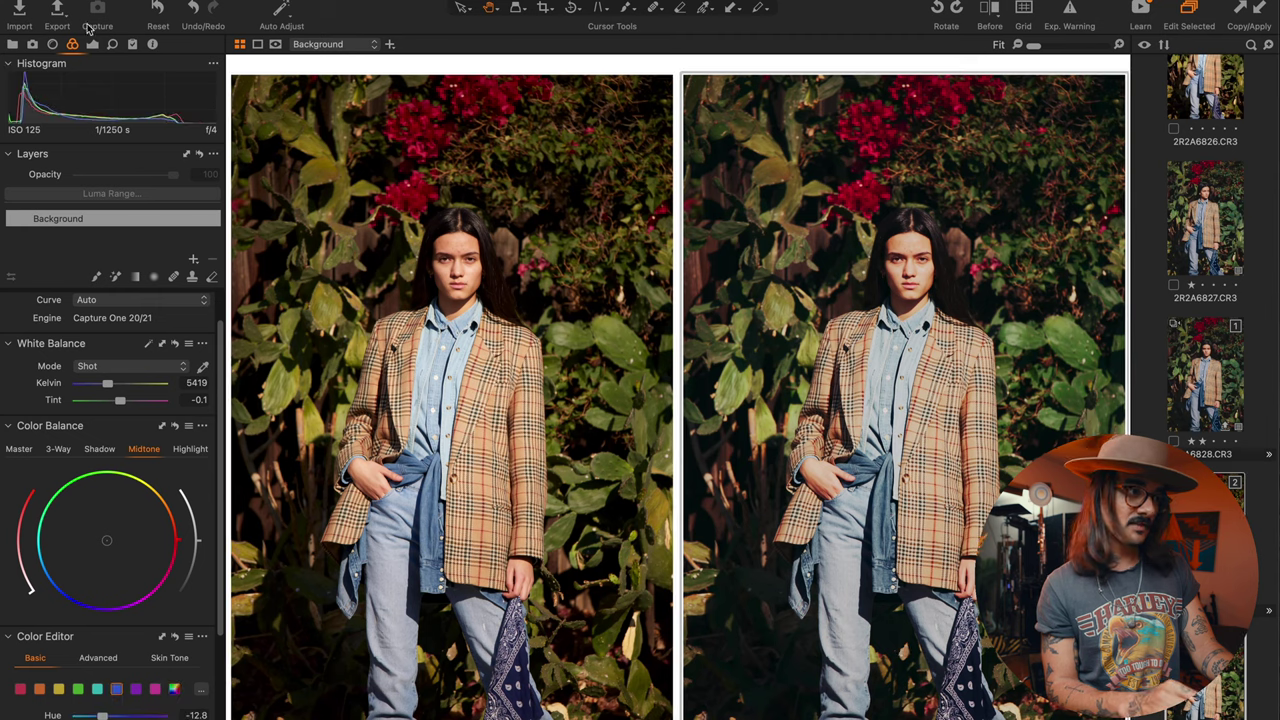
{"action": "left_click", "coordinate": [92, 45]}
{"action": "scroll", "coordinate": [129, 520], "scroll_direction": "down", "scroll_amount": 5}
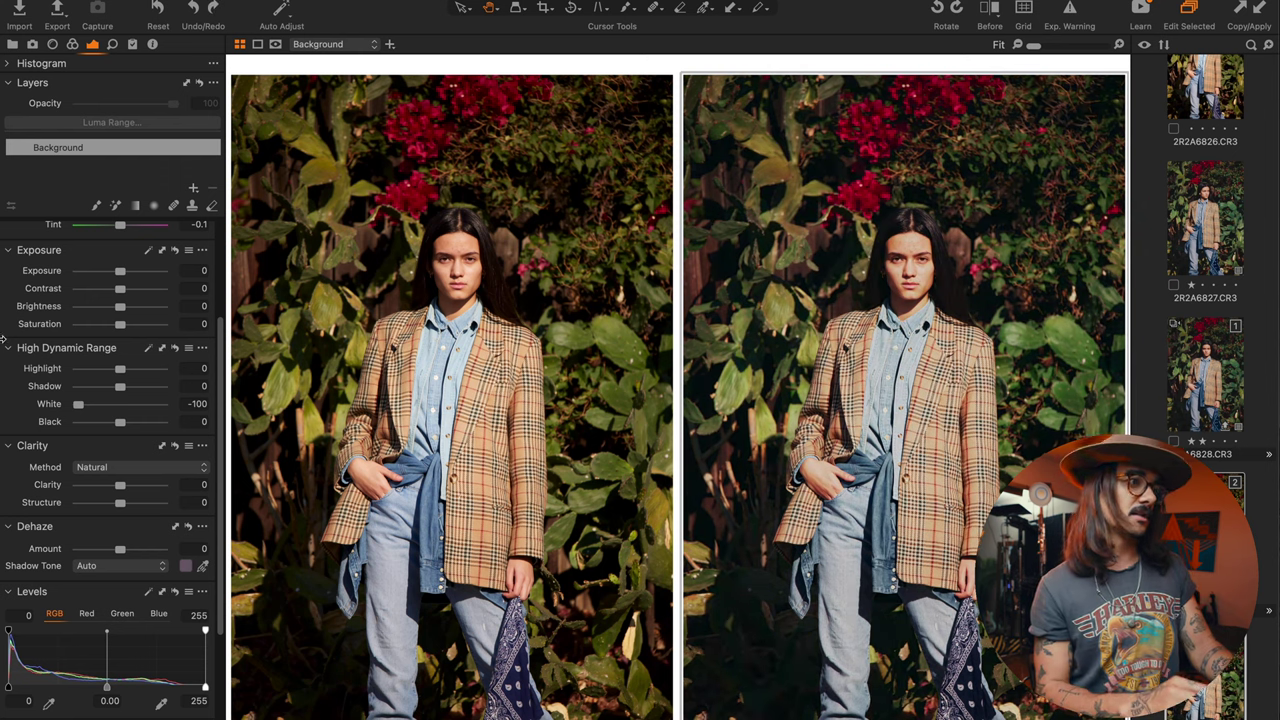
{"action": "left_click", "coordinate": [13, 45]}
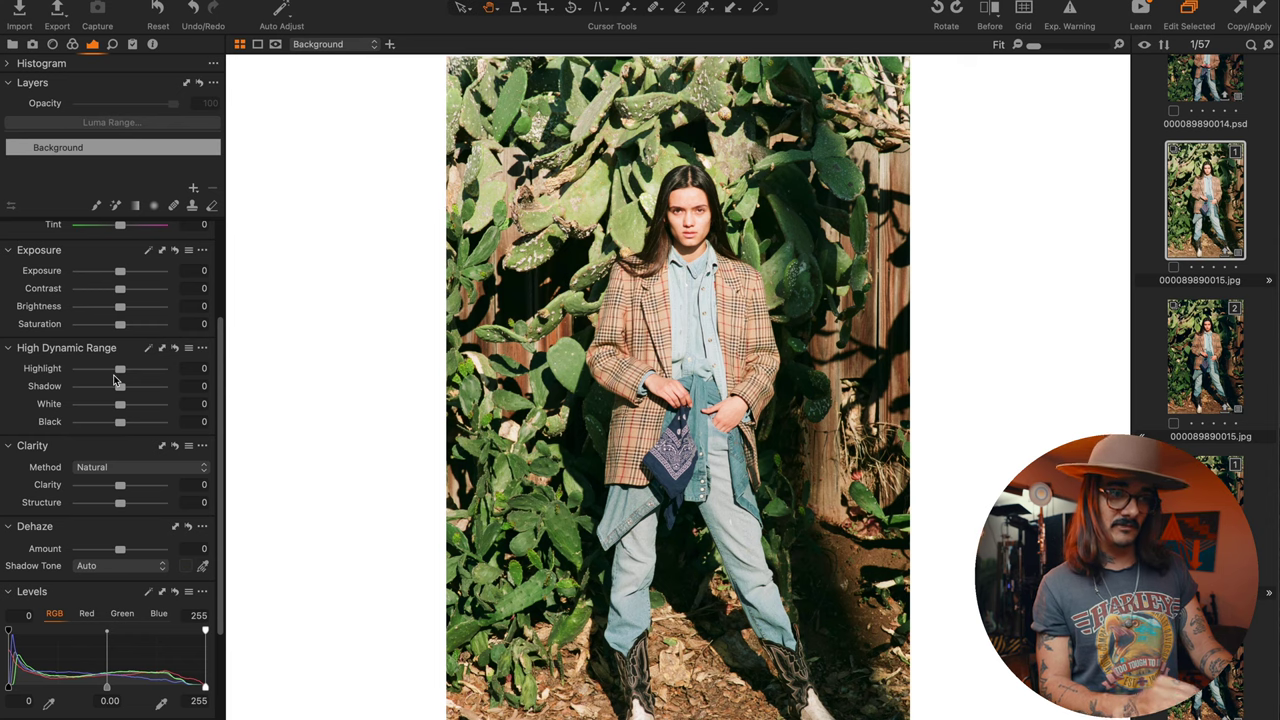
Lower the cactus scan's Brightness to -21 and warm its highlight colour balance slightly toward orange
{"action": "scroll", "coordinate": [115, 380], "scroll_direction": "up", "scroll_amount": 4}
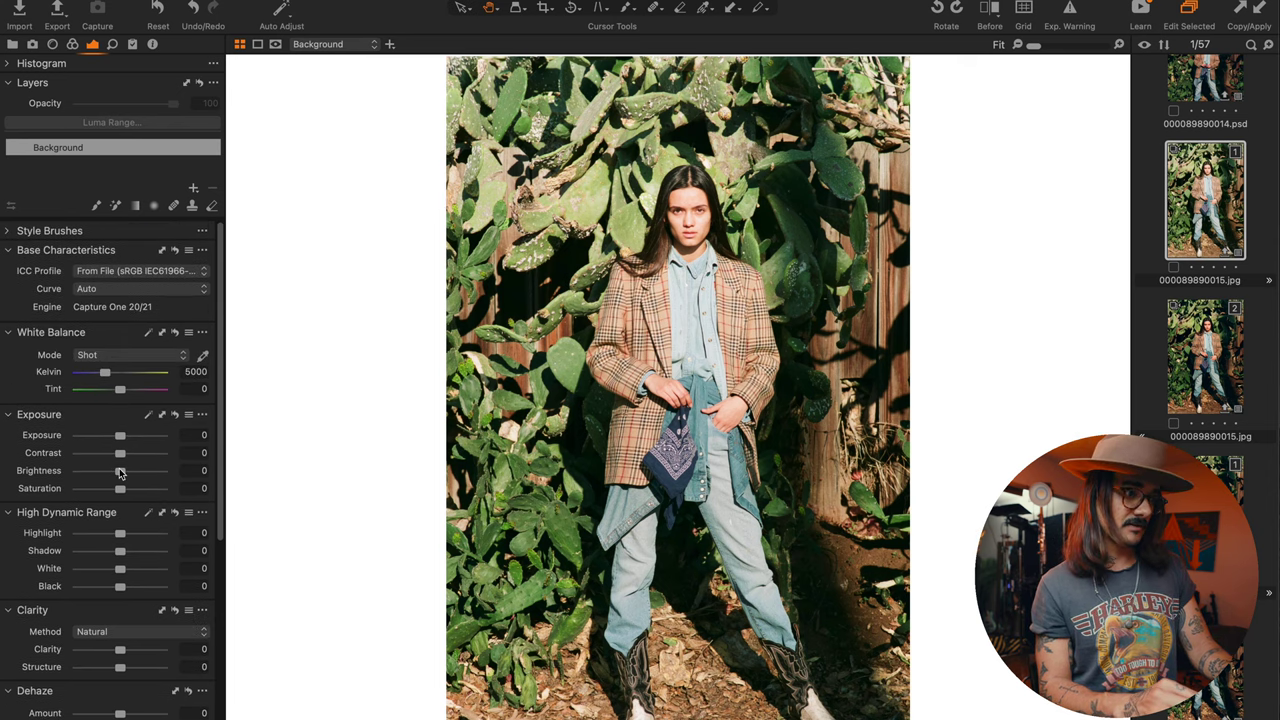
{"action": "left_click_drag", "start_coordinate": [120, 475], "coordinate": [102, 476]}
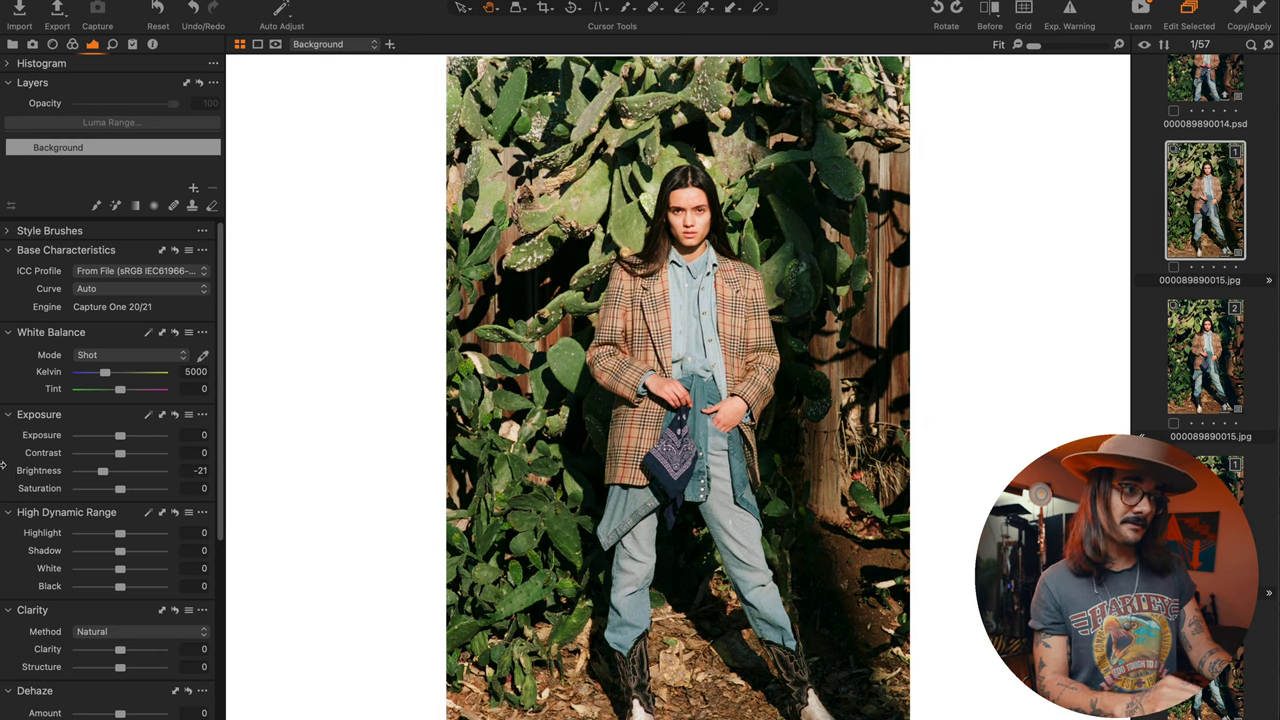
{"action": "left_click", "coordinate": [72, 44]}
{"action": "left_click", "coordinate": [100, 452]}
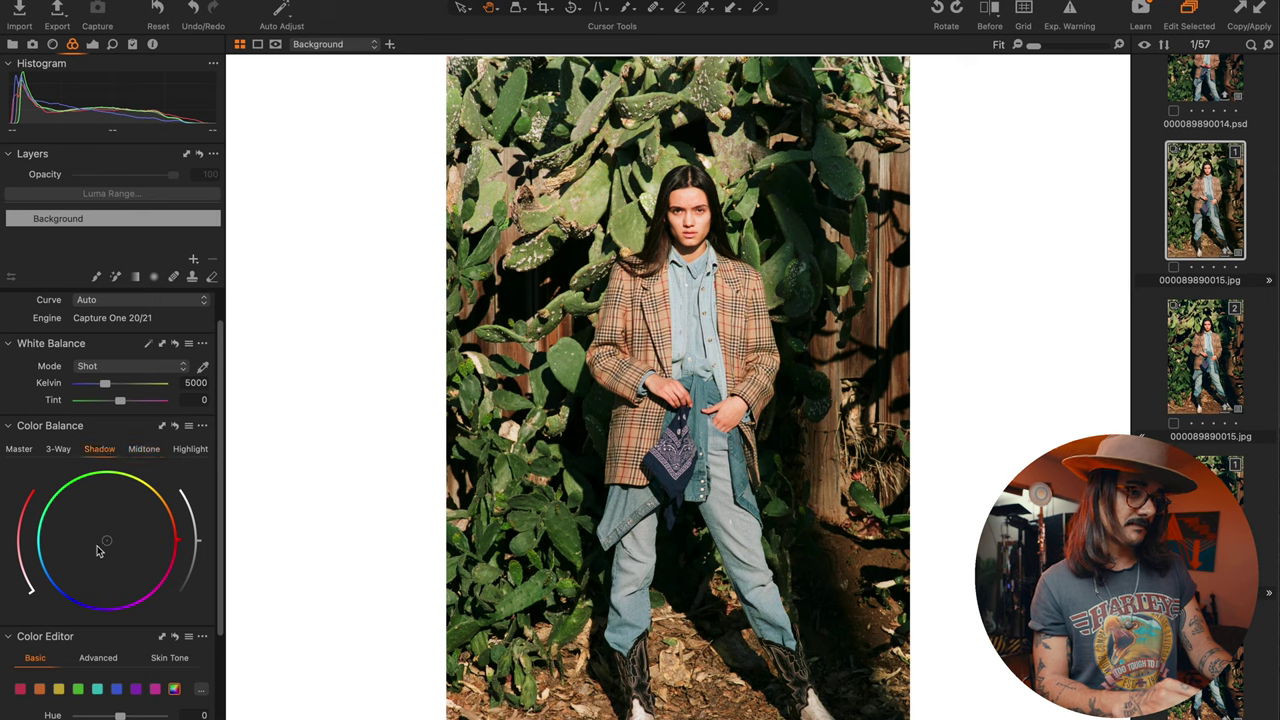
{"action": "left_click", "coordinate": [186, 452]}
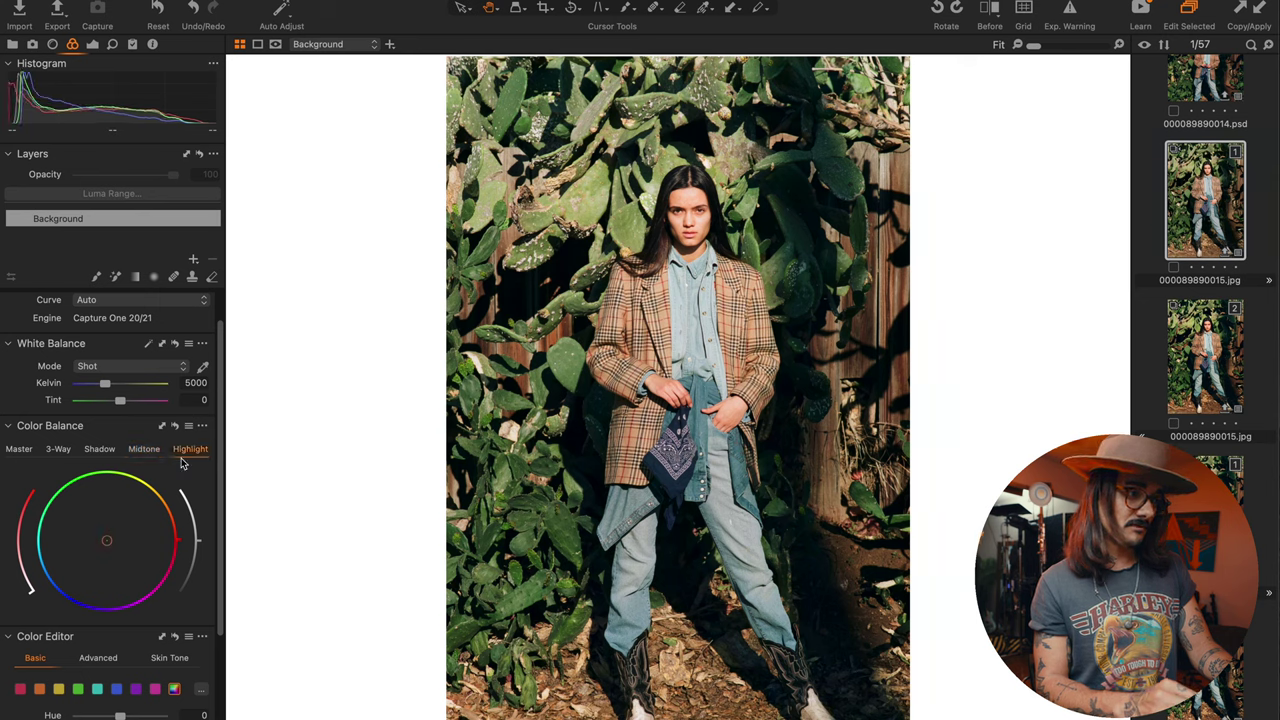
{"action": "left_click", "coordinate": [118, 536]}
{"action": "left_click", "coordinate": [93, 46]}
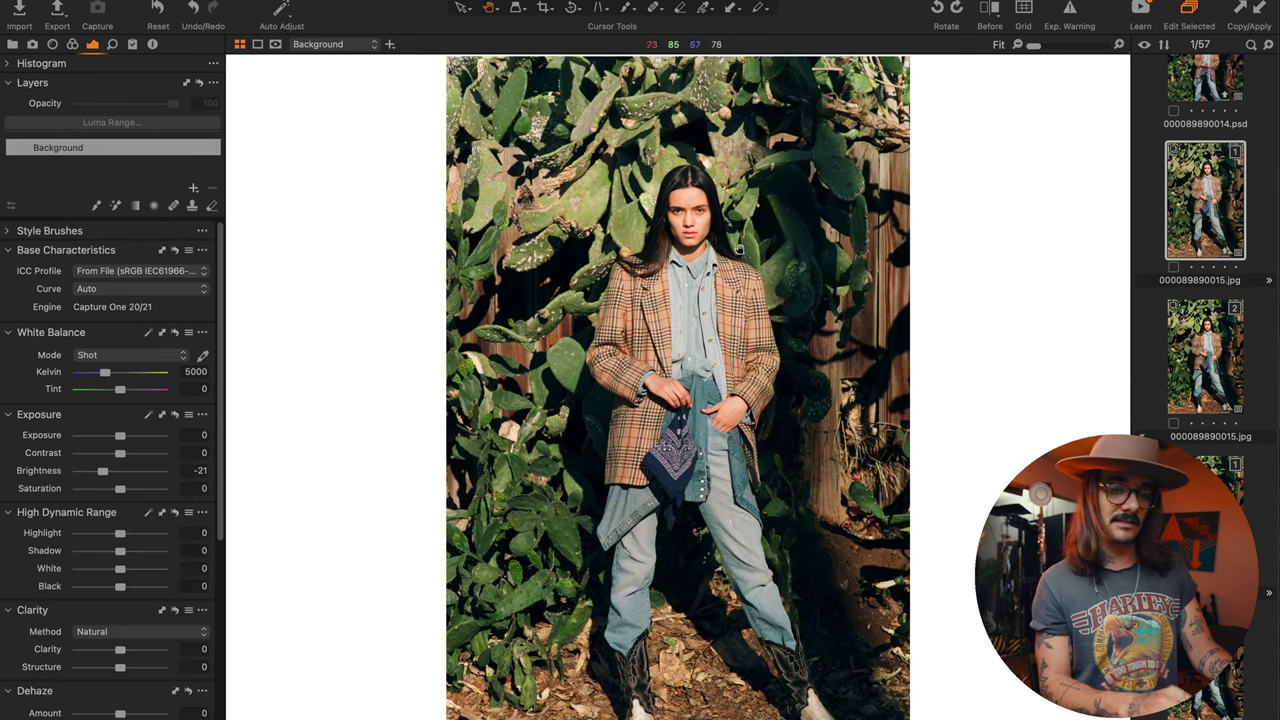
{"action": "left_click", "coordinate": [11, 45]}
On plaid-blazer shot 2R2A6828.CR3, apply the FILM CURVE VIII curve preset and cool white balance to 4941 K
{"action": "left_click", "coordinate": [85, 327]}
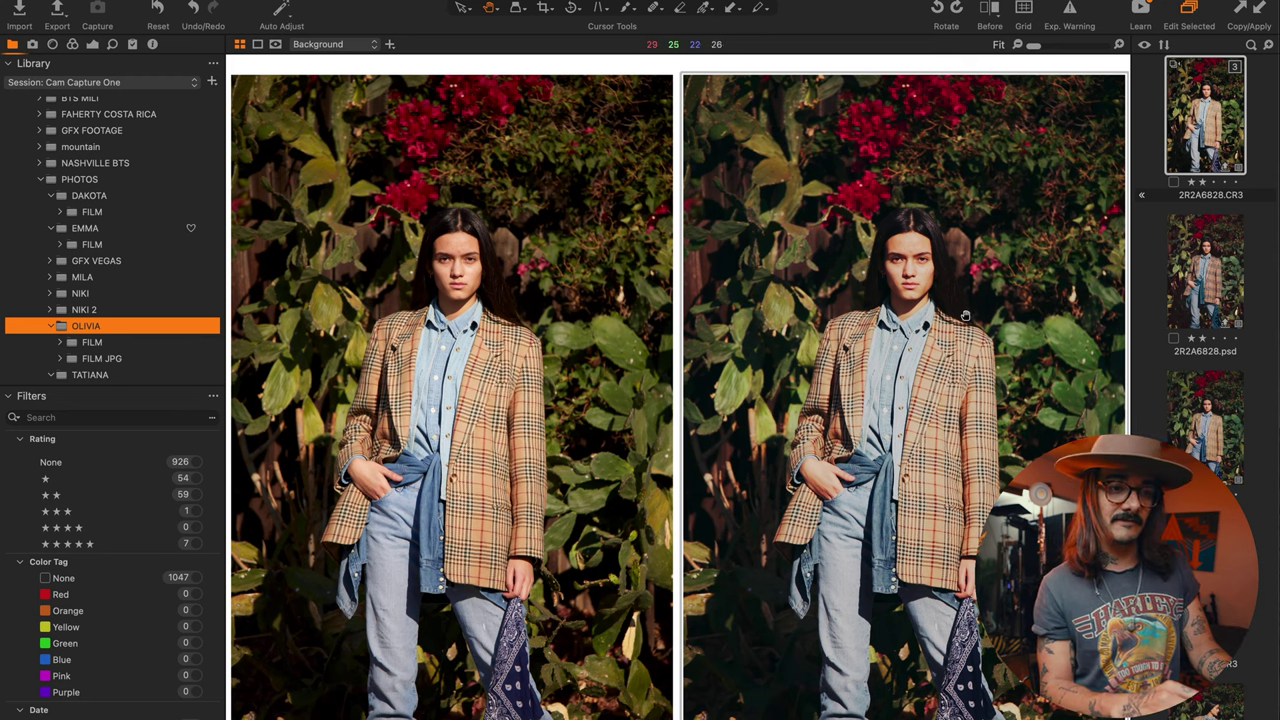
{"action": "left_click", "coordinate": [86, 432]}
{"action": "left_click", "coordinate": [92, 45]}
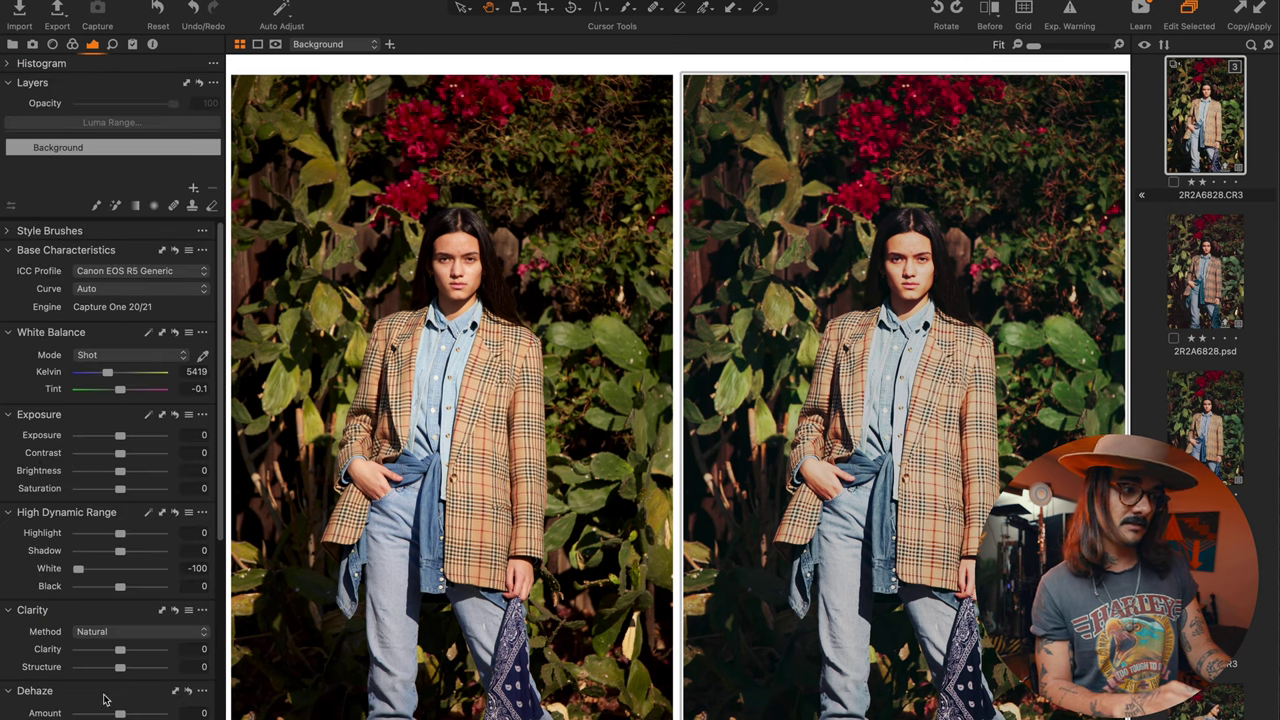
{"action": "scroll", "coordinate": [130, 640], "scroll_direction": "down", "scroll_amount": 5}
{"action": "left_click", "coordinate": [194, 713]}
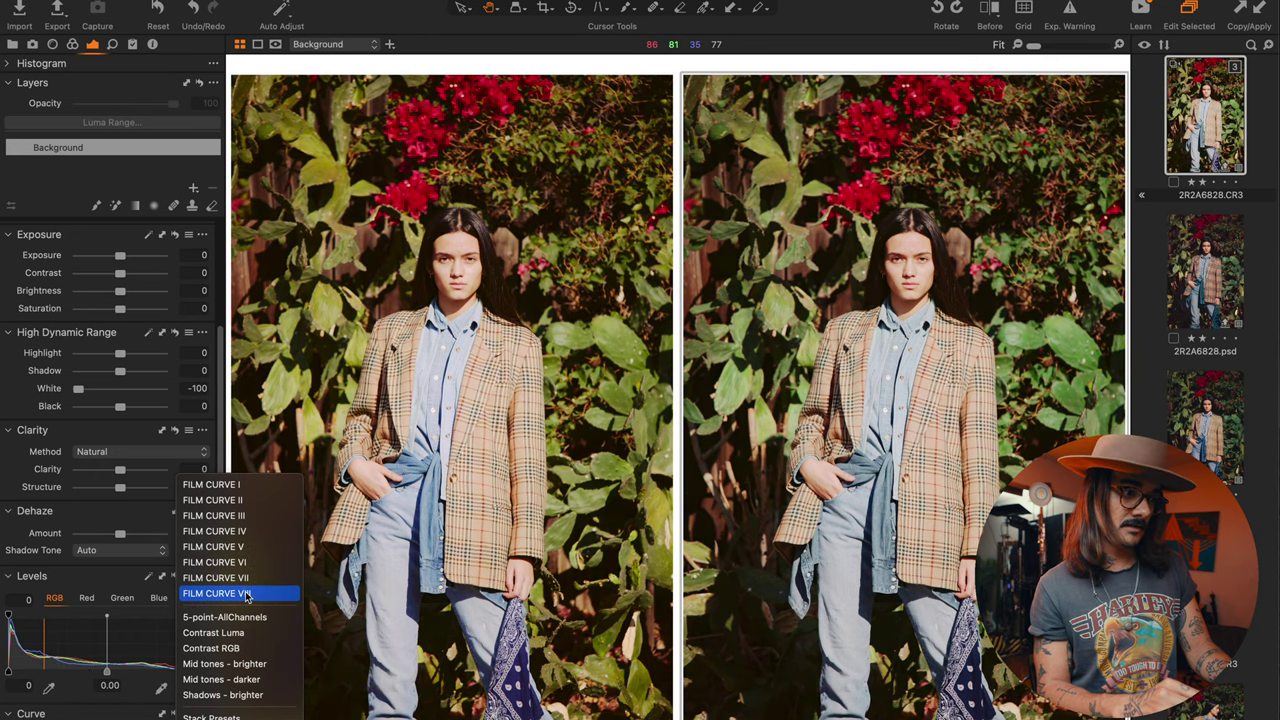
{"action": "left_click", "coordinate": [245, 594]}
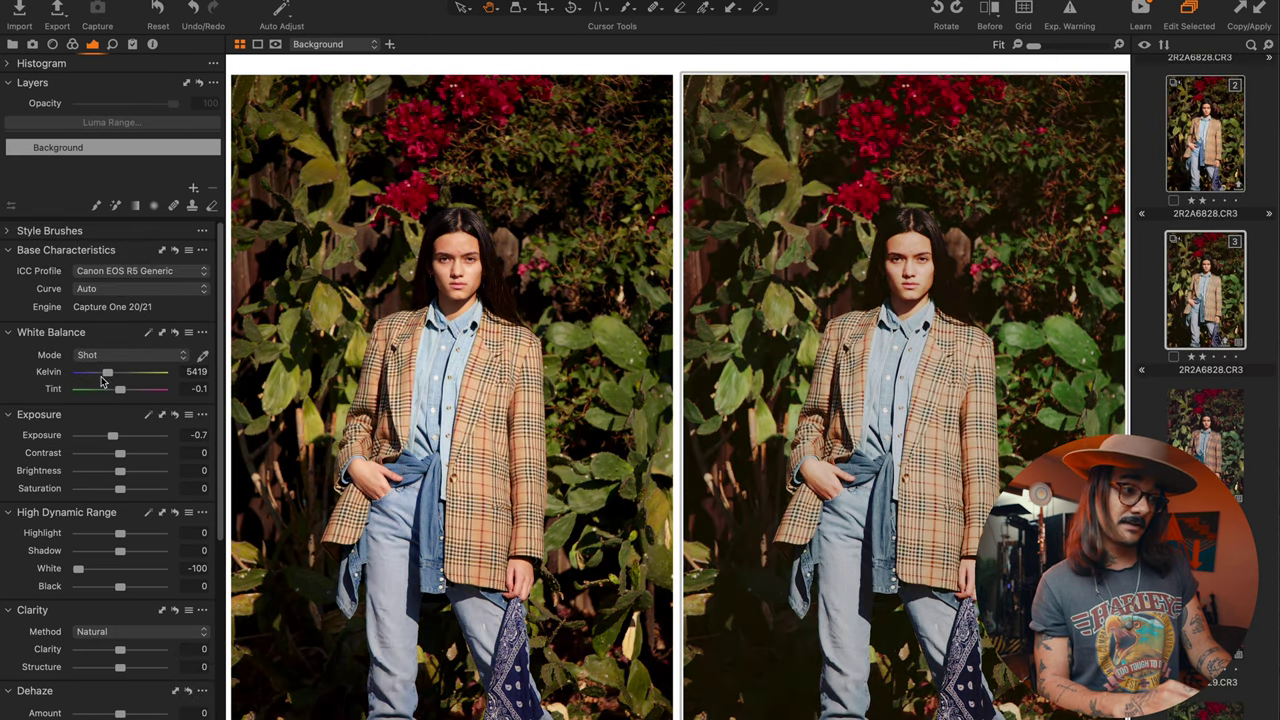
{"action": "left_click_drag", "start_coordinate": [108, 374], "coordinate": [104, 375]}
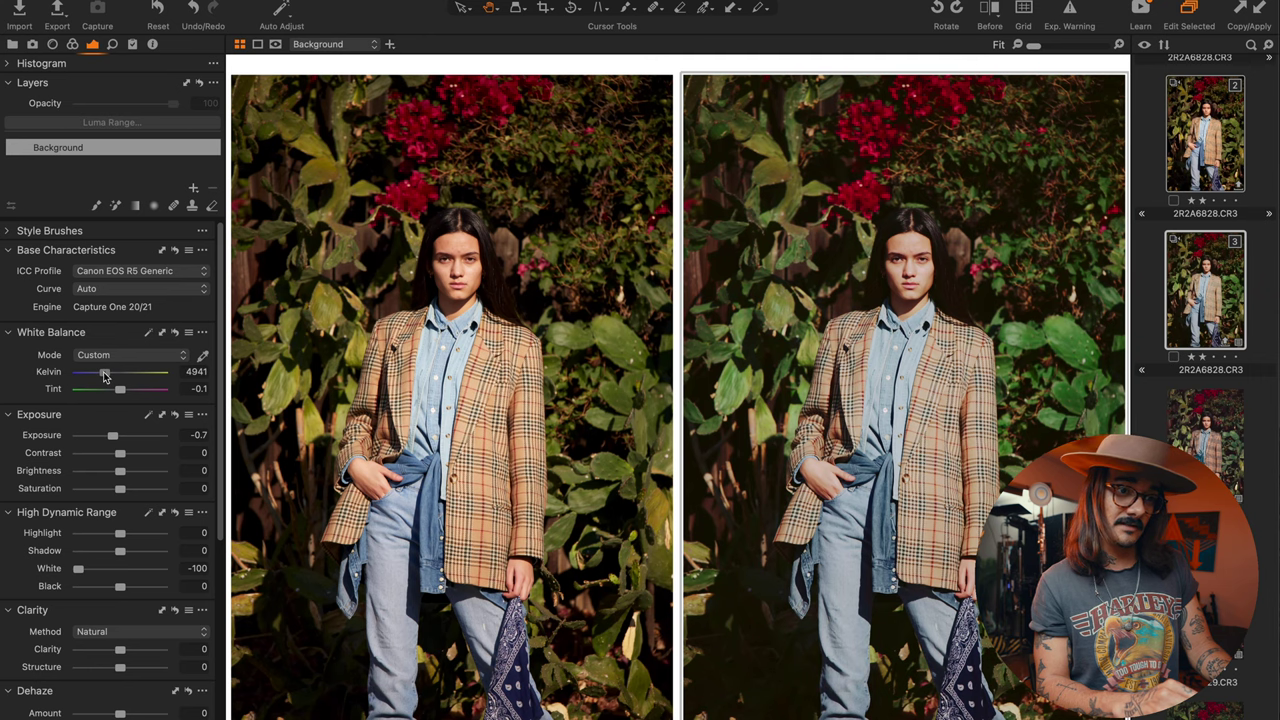